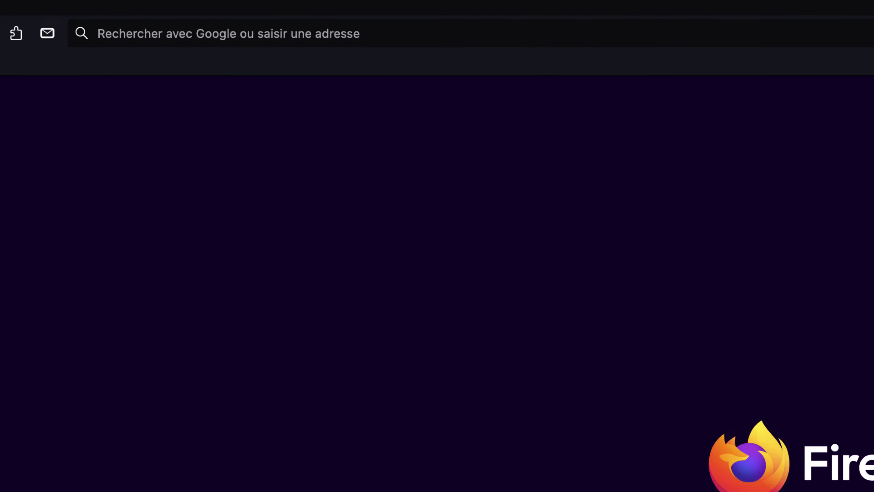
- Search the web for calendarwizard and open the Scriptopedia article on CalendarWizard 5
click(715, 43)
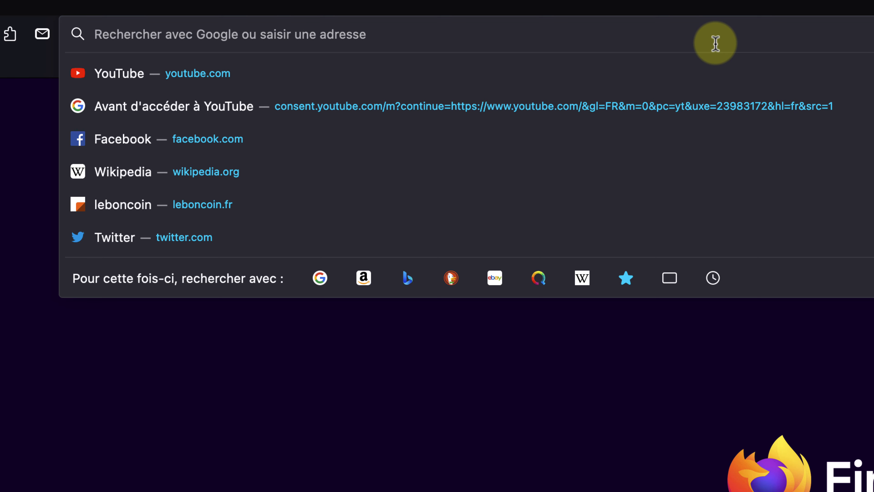
text(calendarwizard)
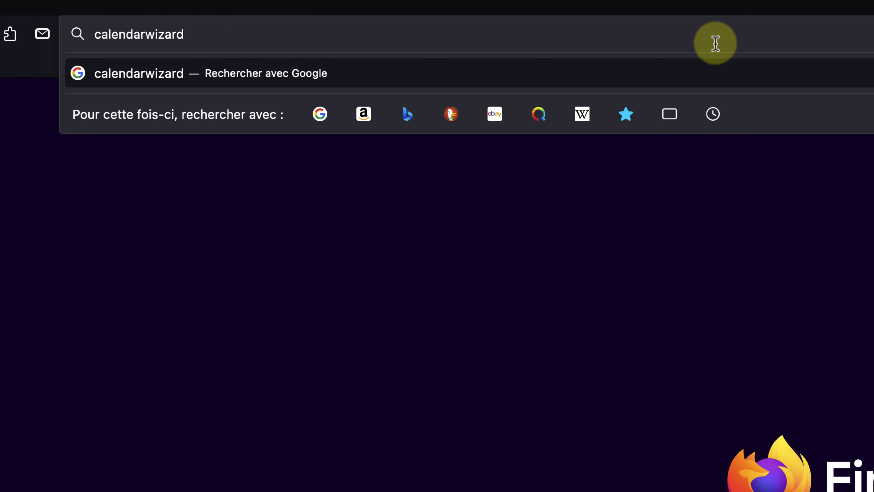
key(Return)
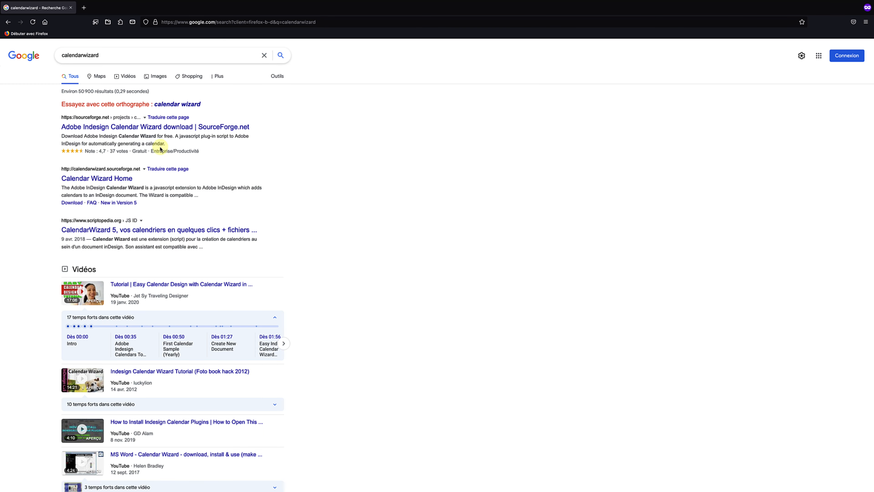
click(137, 229)
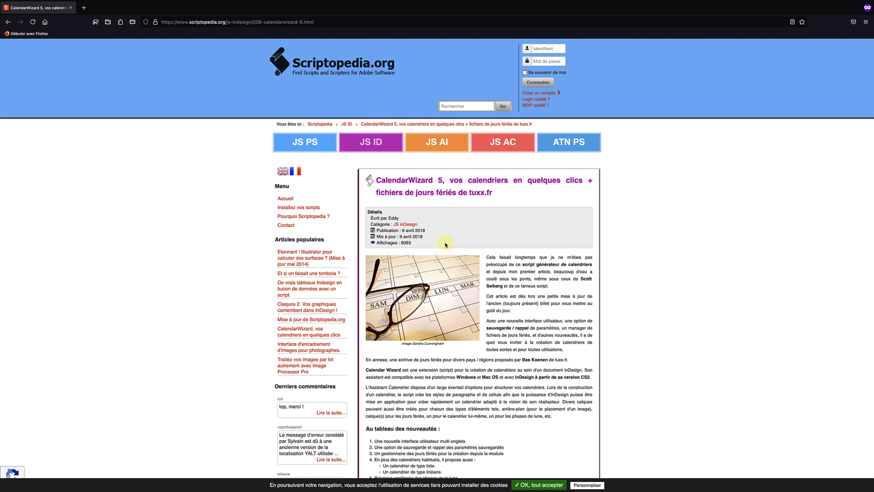
- Find the Calendar Wizard 5.0.20 download in the article and save calendarWizard.5.0.20.zip to disk
scroll(445, 244, down, 5)
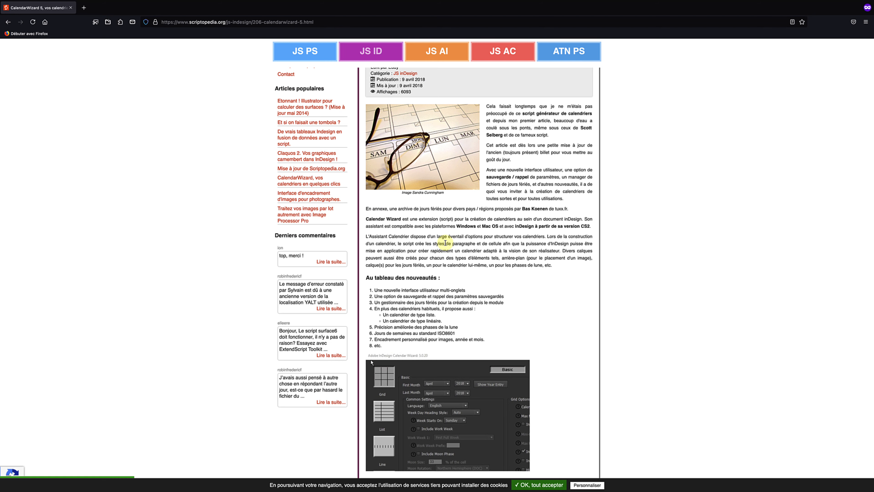
scroll(445, 243, down, 1)
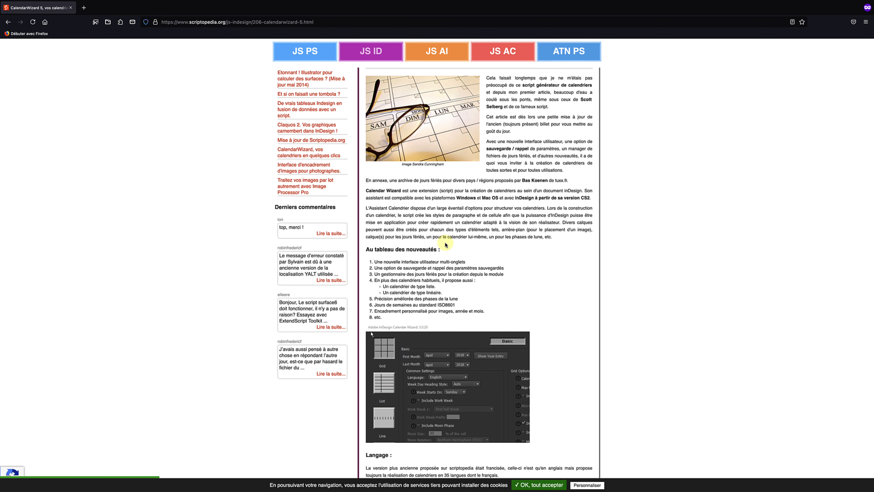
scroll(445, 244, down, 8)
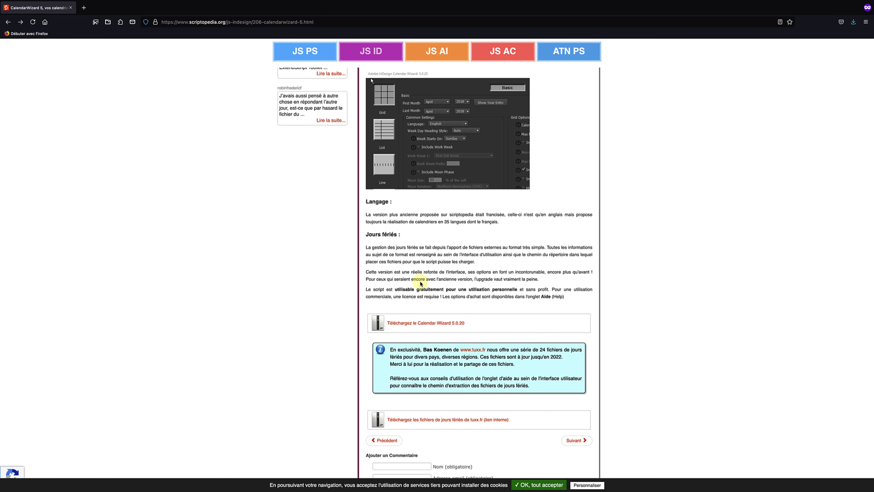
click(429, 323)
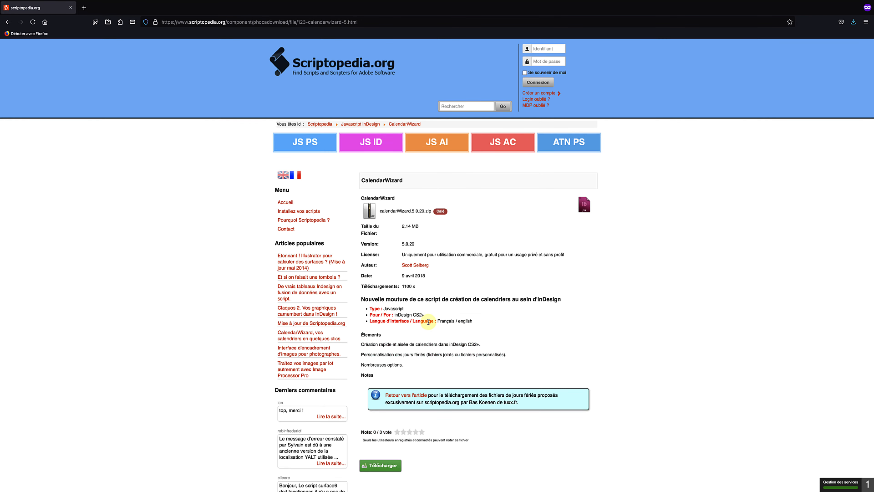
scroll(431, 320, down, 3)
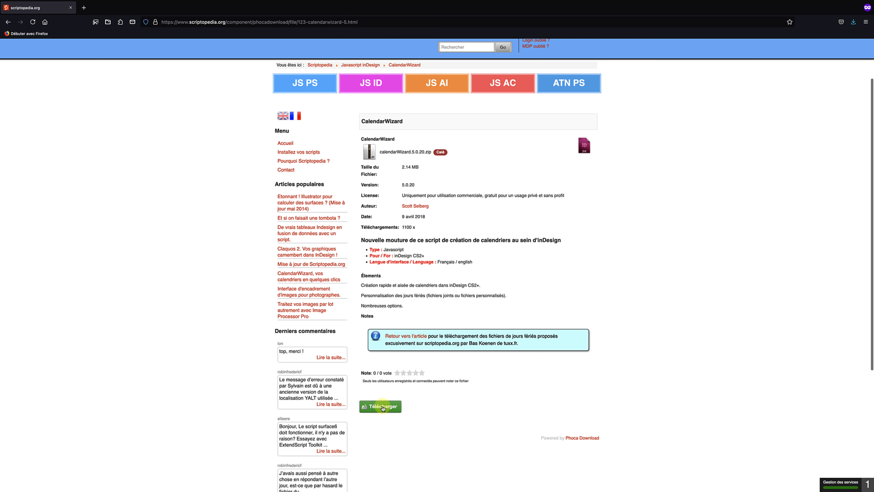
click(382, 407)
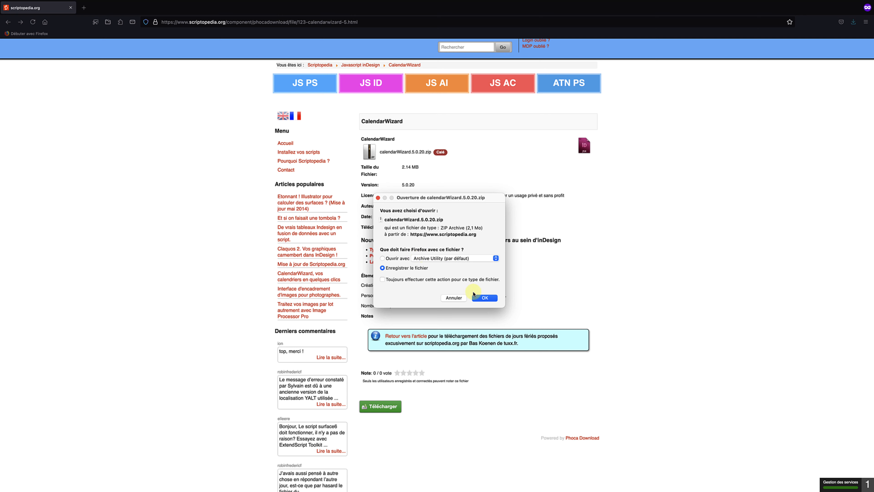
click(485, 298)
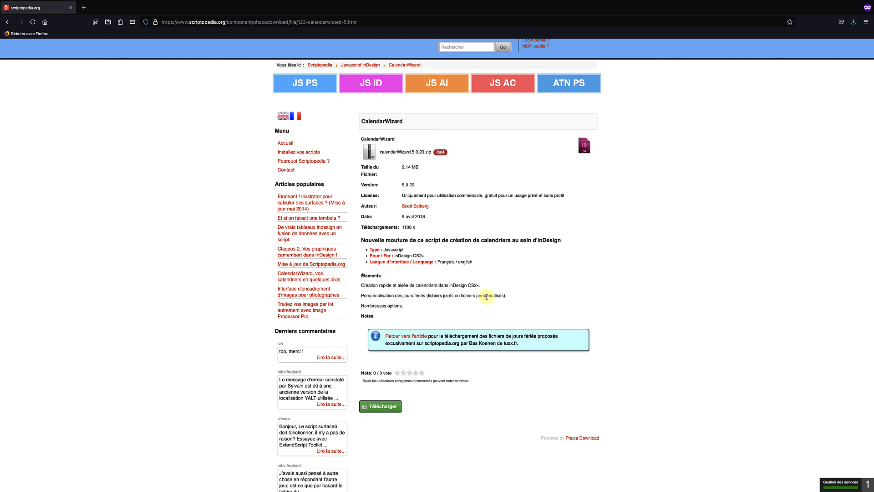
- Switch to Finder, unpack calendarWizard.5.0.20.zip in Téléchargements, and select calendarWizard-classic.js and calendarWizard.js in the extracted folder
key(ctrl+Right)
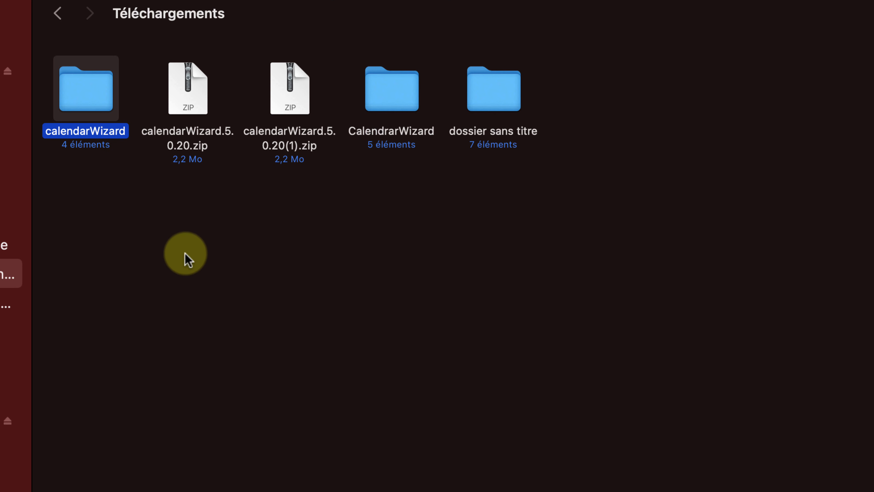
click(180, 115)
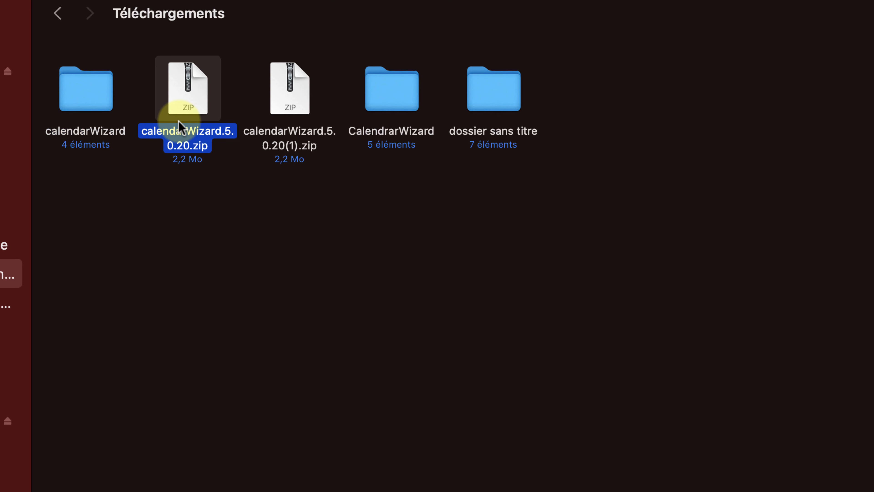
double_click(182, 105)
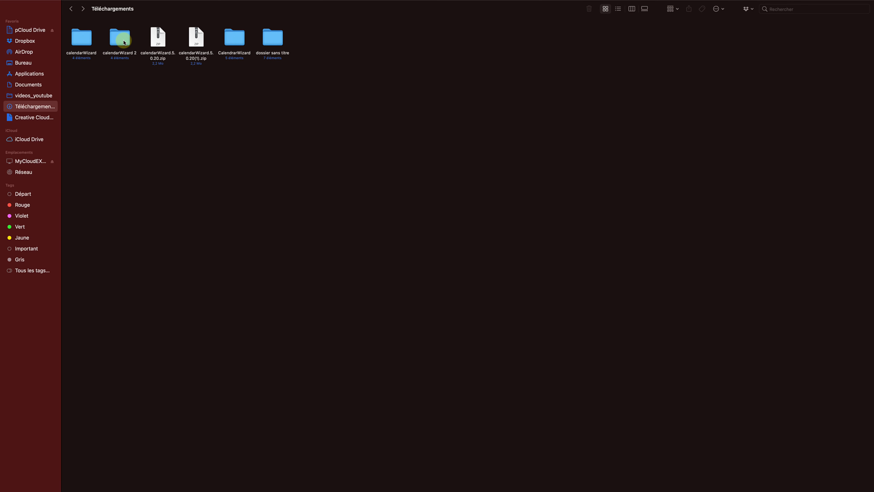
double_click(124, 42)
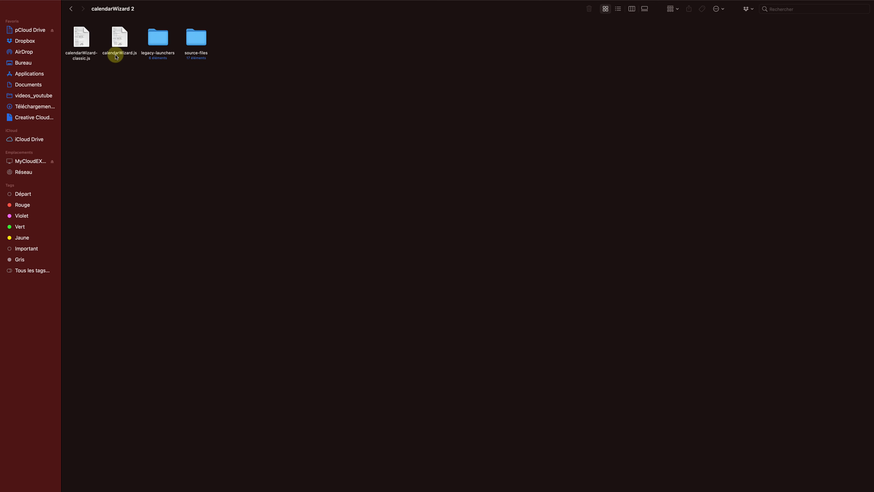
drag(122, 70, 83, 37)
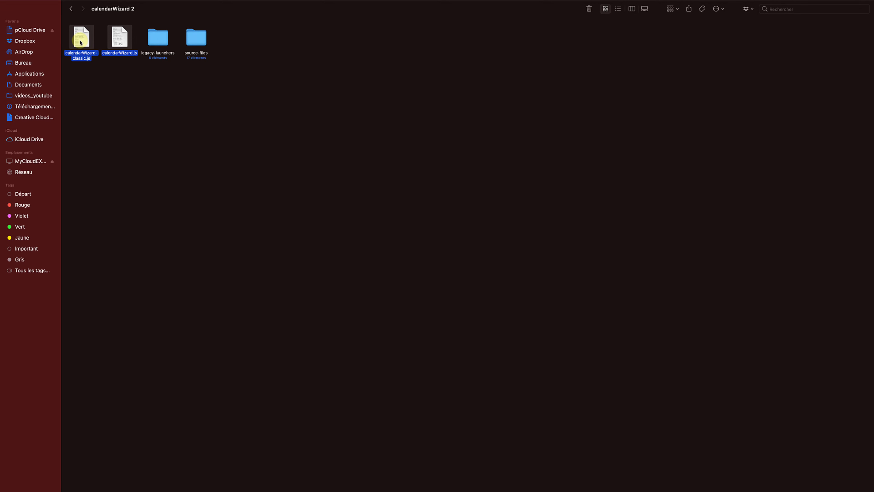
- Go to the Scripts Panel folder within Adobe InDesign 2021's Scripts folder in Applications and select calendarWizard.js
click(29, 75)
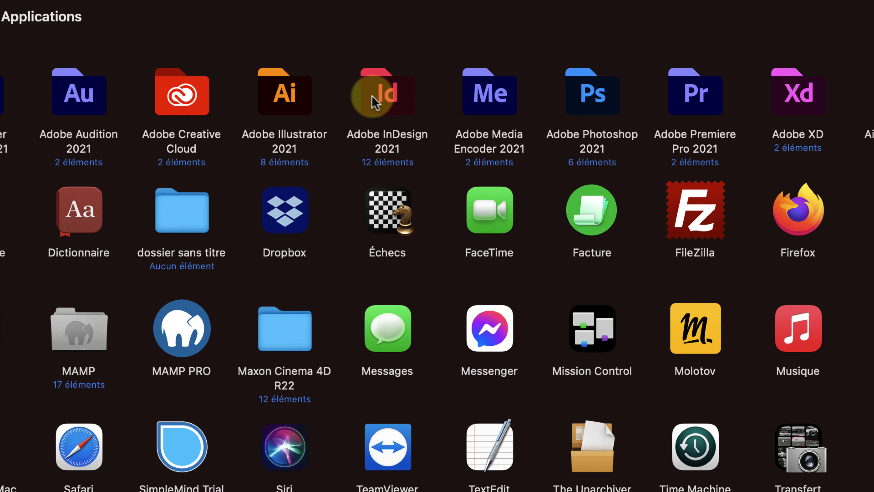
double_click(375, 102)
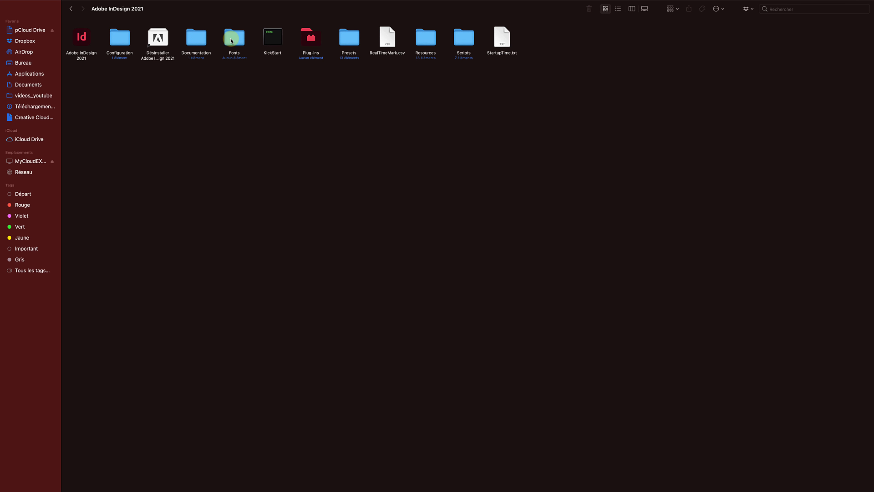
click(457, 43)
double_click(457, 43)
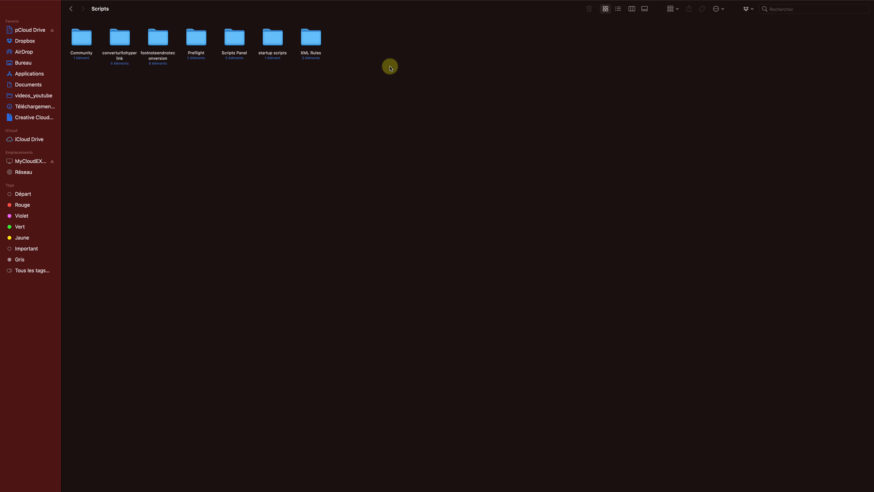
double_click(235, 35)
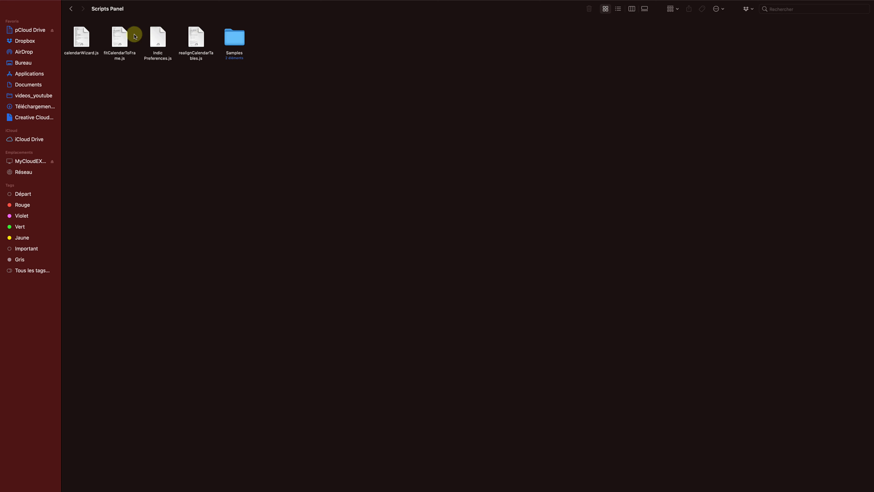
click(77, 36)
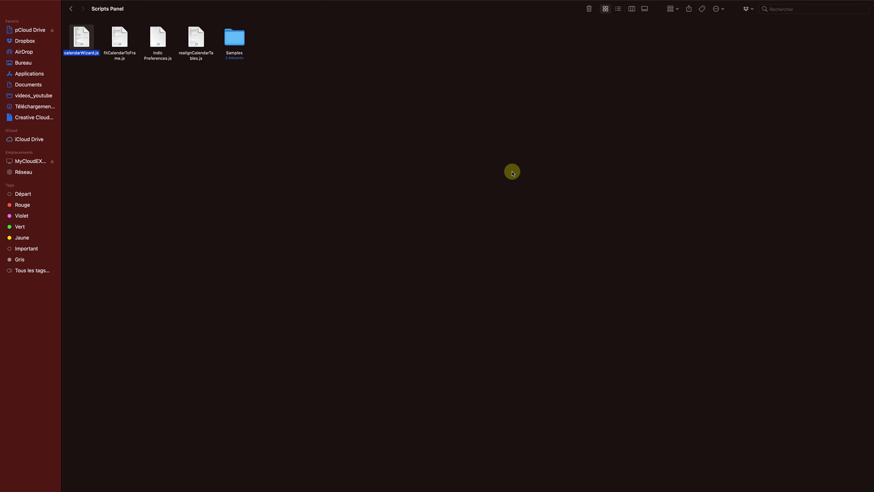
- Switch to InDesign and start a new document with the A3 print preset
key(ctrl+Left)
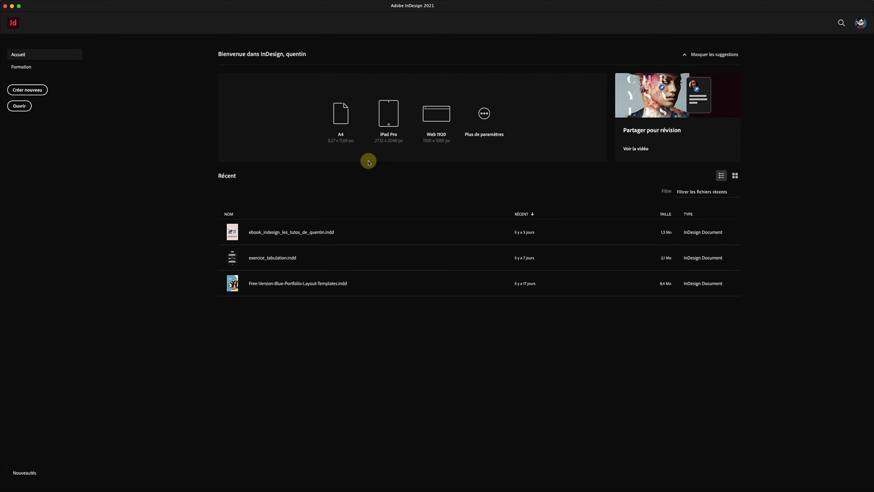
click(46, 95)
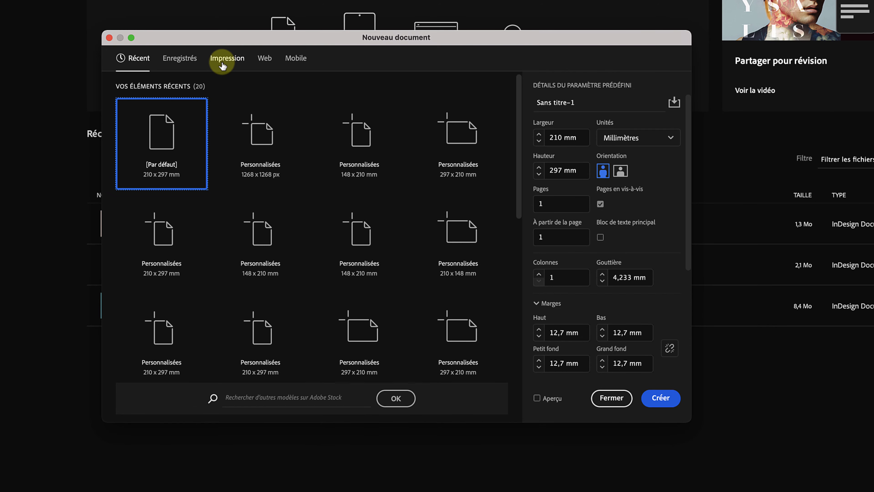
click(247, 82)
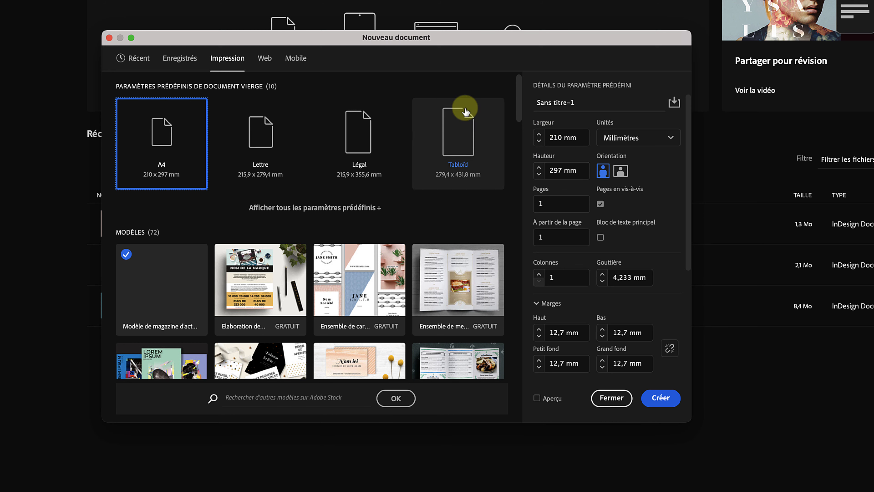
click(264, 65)
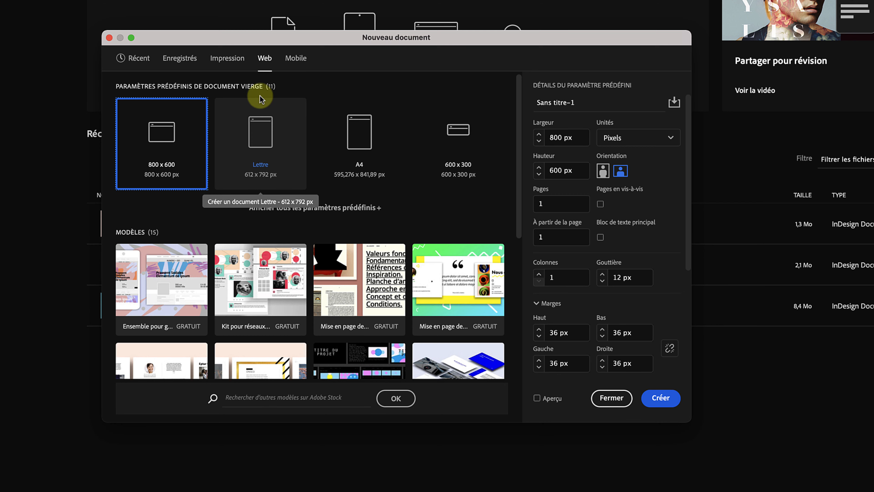
click(227, 64)
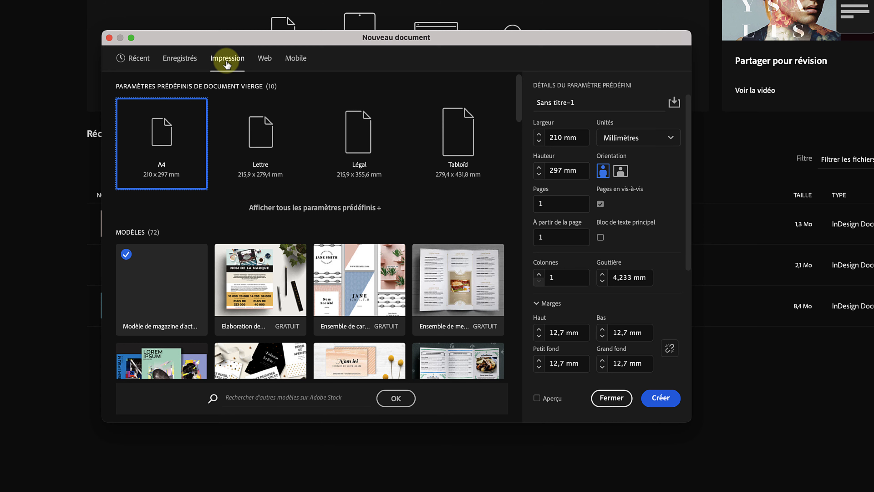
click(345, 211)
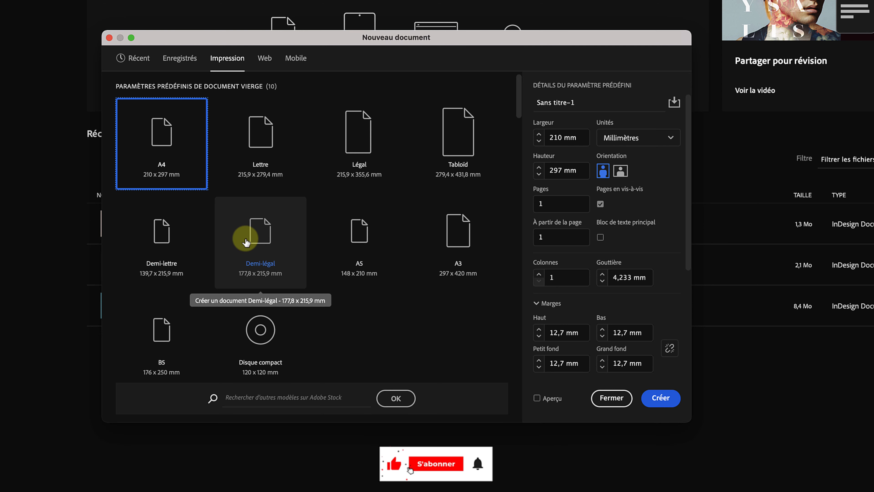
click(431, 242)
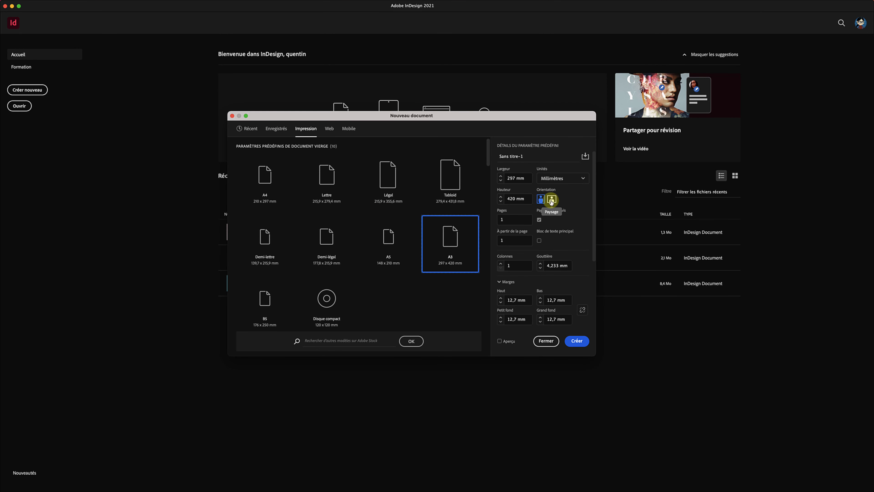
- Set the new A3 document to landscape orientation, review its margins and bleed, and create it
click(551, 200)
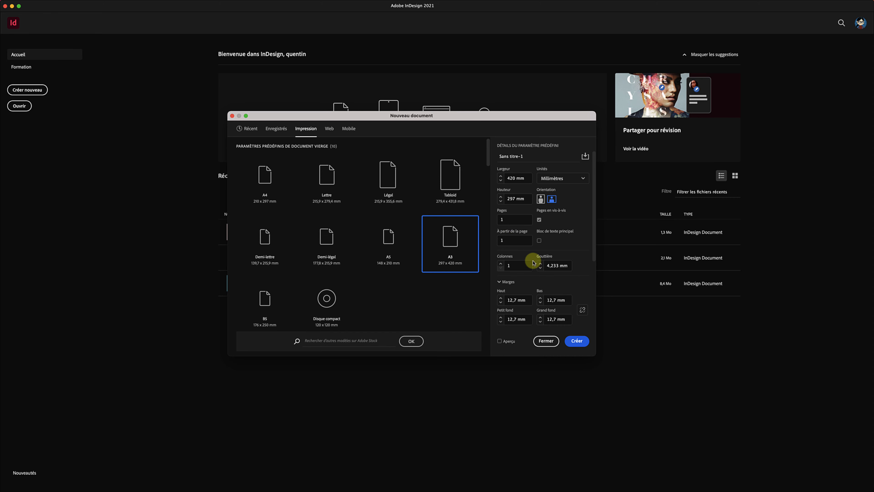
scroll(533, 262, down, 3)
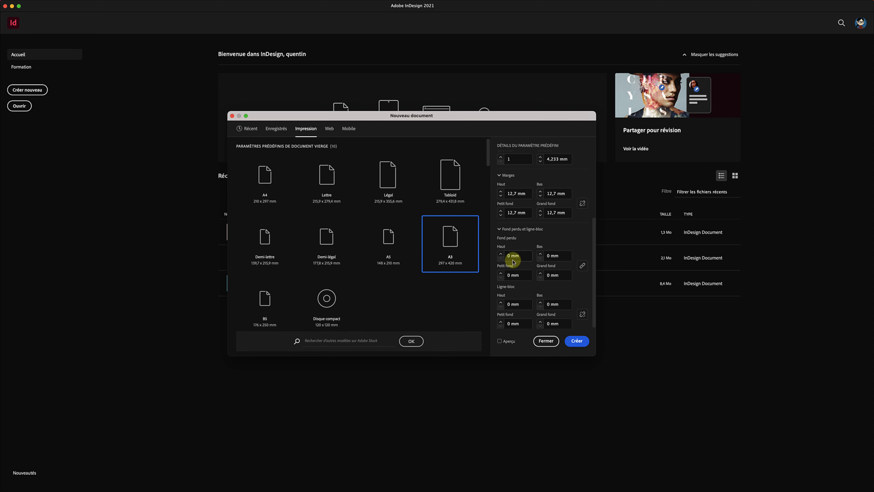
scroll(516, 263, down, 1)
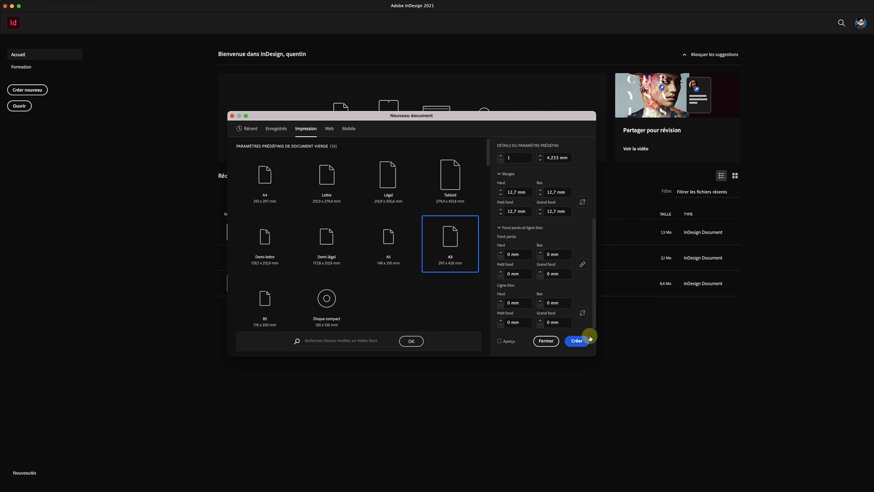
click(581, 341)
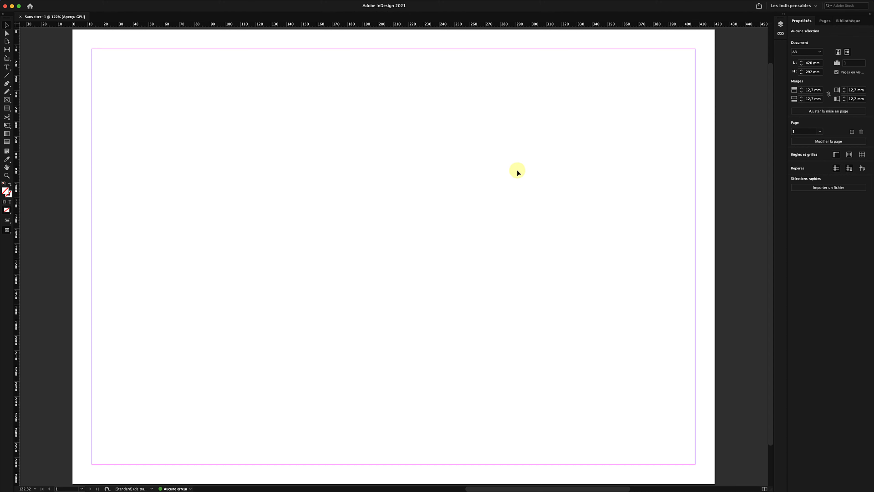
- Display the Scripts panel from InDesign's utility panels
mouse_move(318, 3)
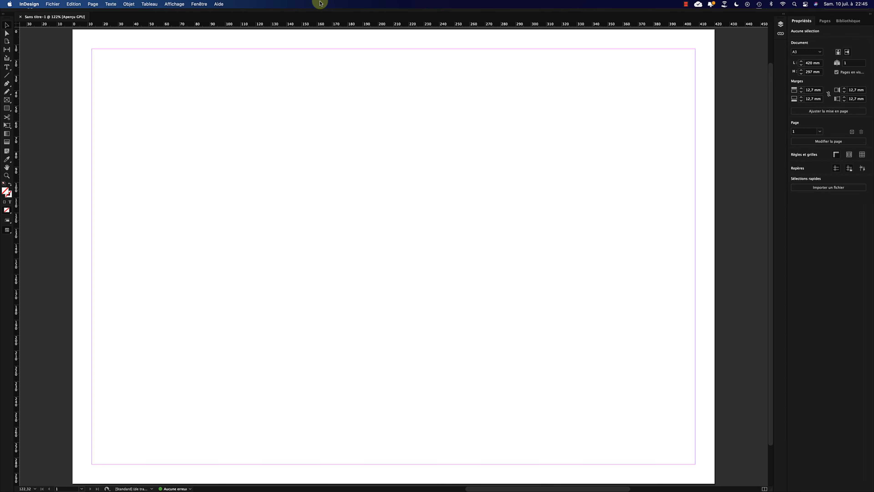
click(199, 4)
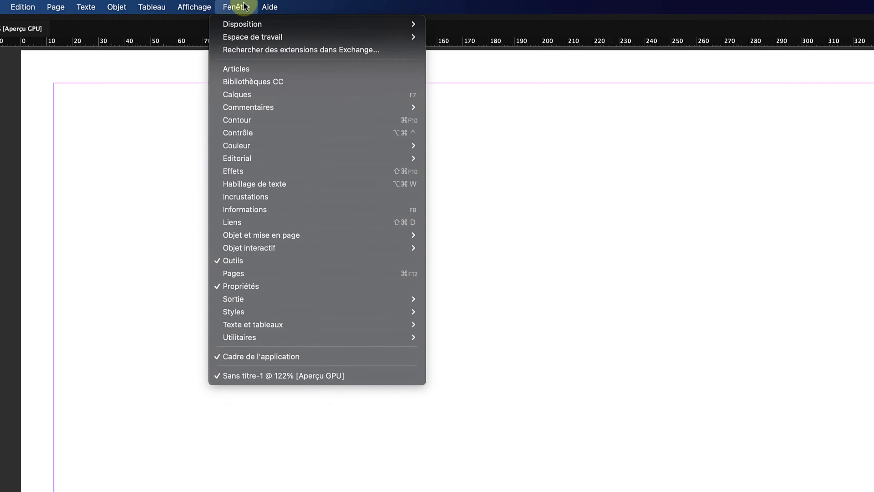
mouse_move(356, 399)
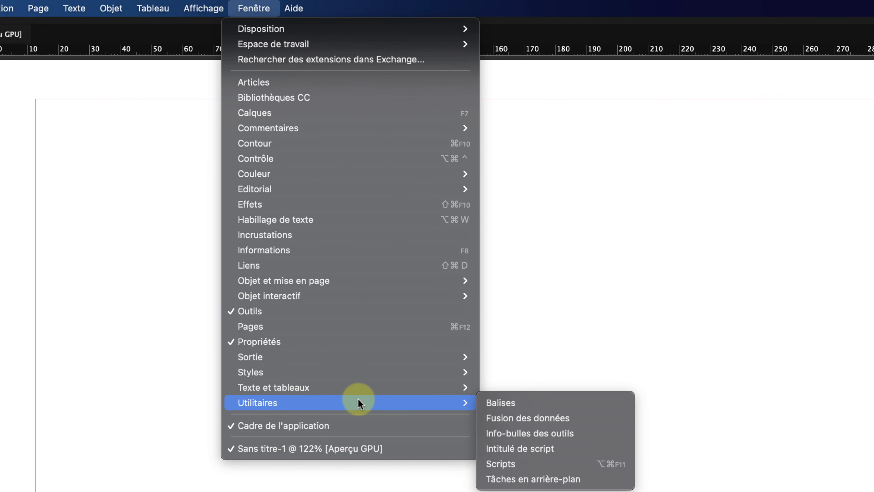
click(533, 465)
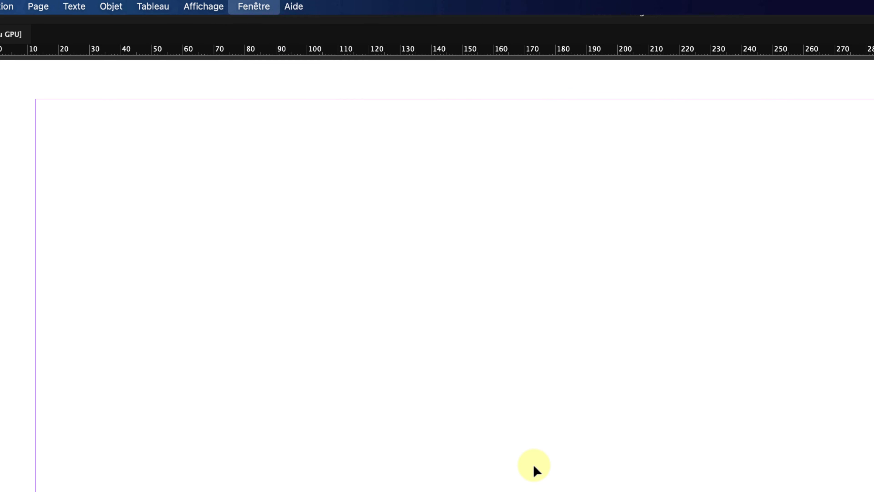
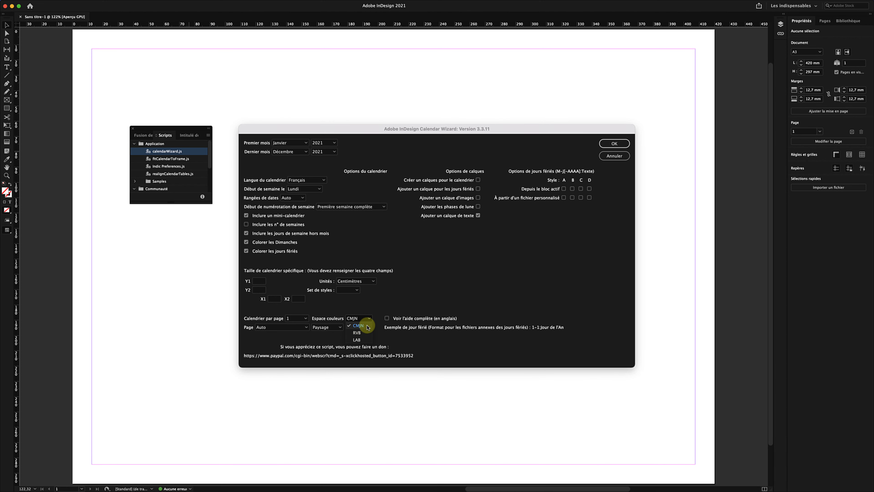
- Choose the CMJN colour space, Document actif as the page and Paysage orientation for the 2021 calendar
click(367, 326)
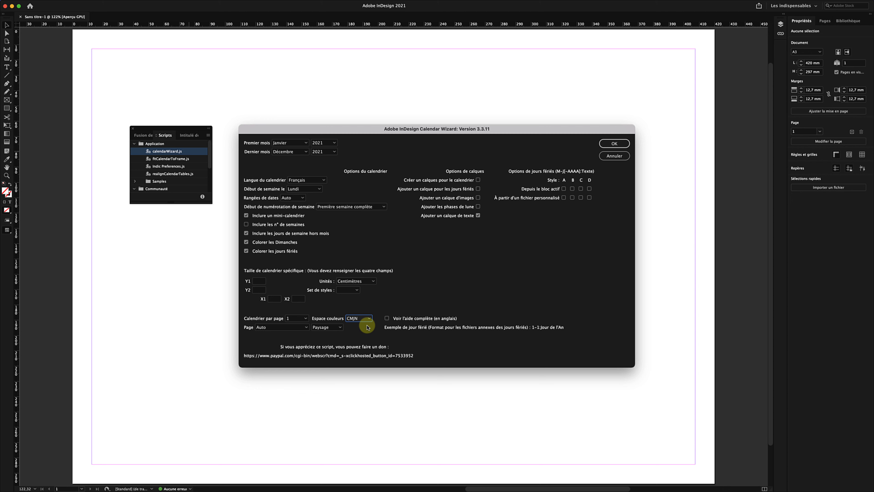
click(283, 327)
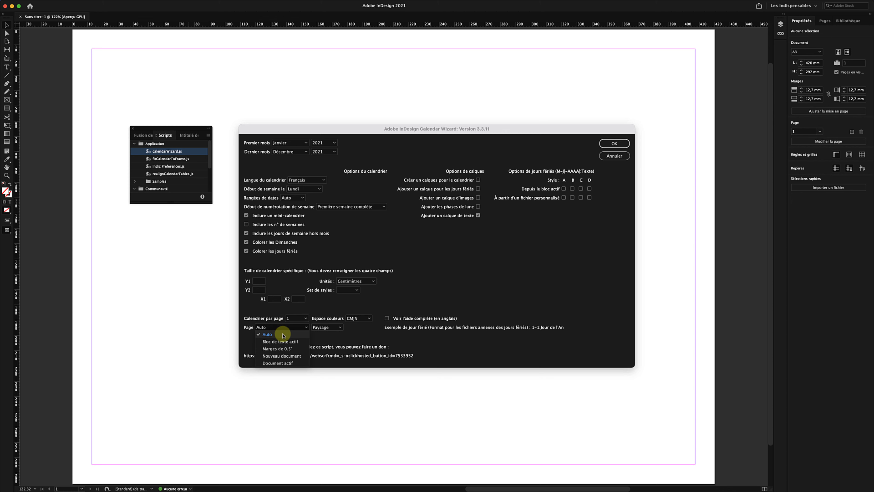
click(292, 364)
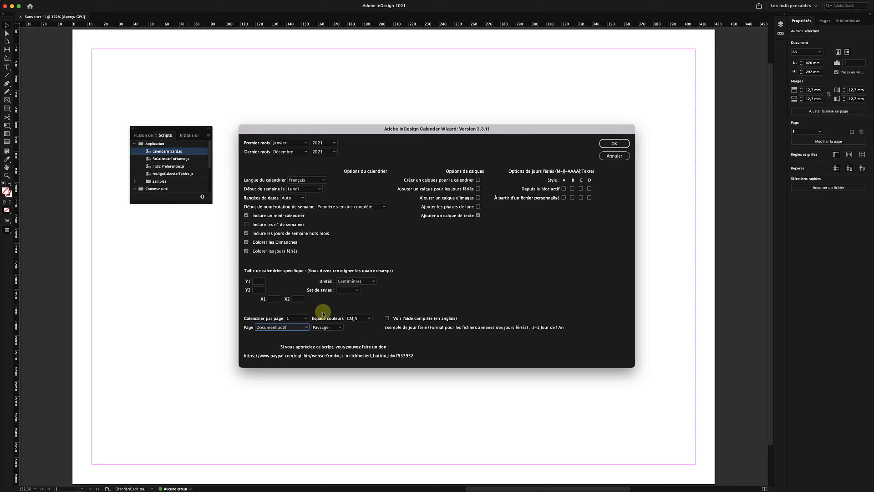
click(338, 329)
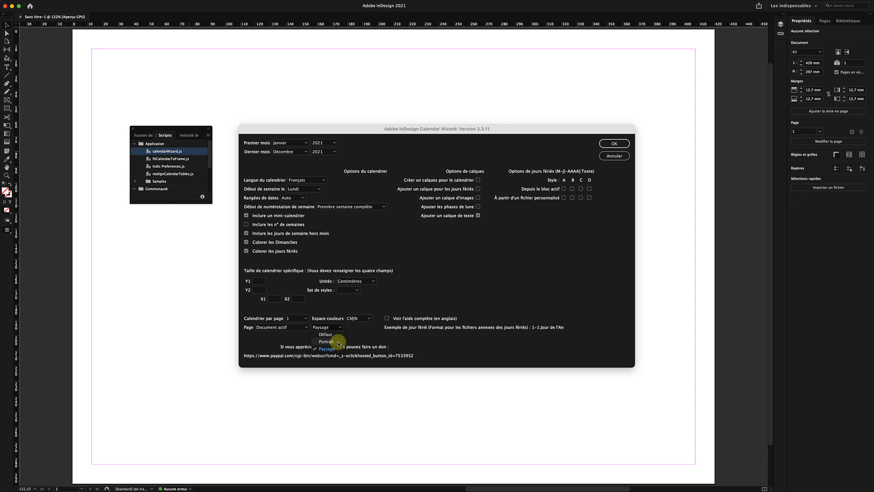
click(370, 333)
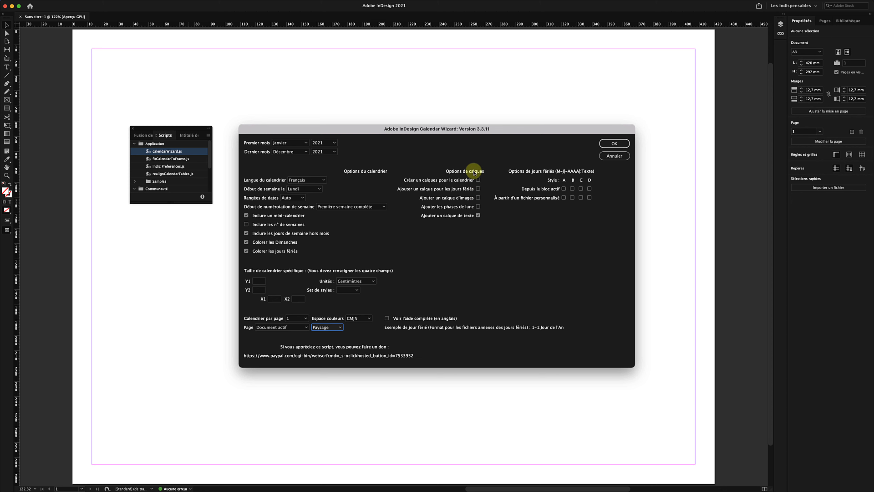
- Generate the January to December 2021 calendar without moon phases and look over its monthly pages
click(479, 206)
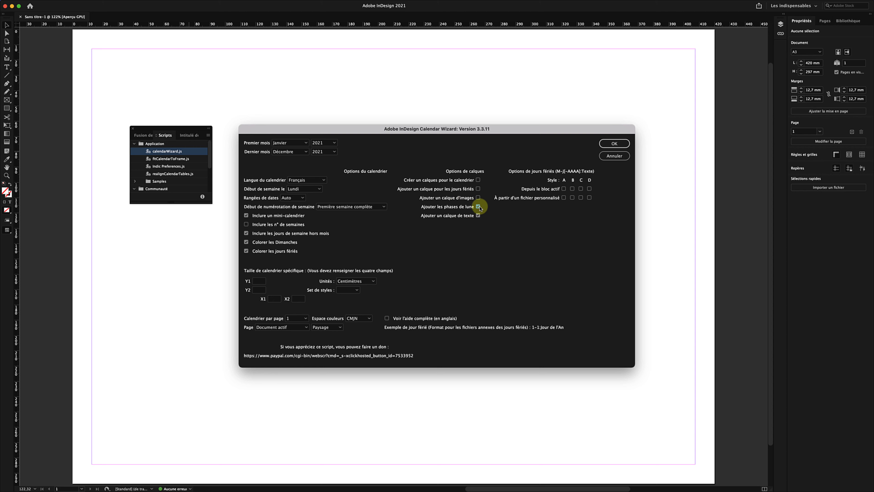
click(478, 207)
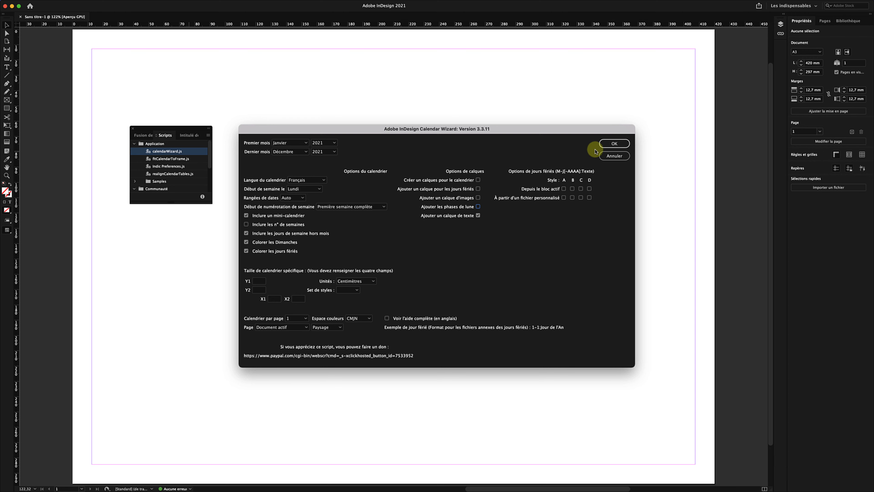
click(607, 147)
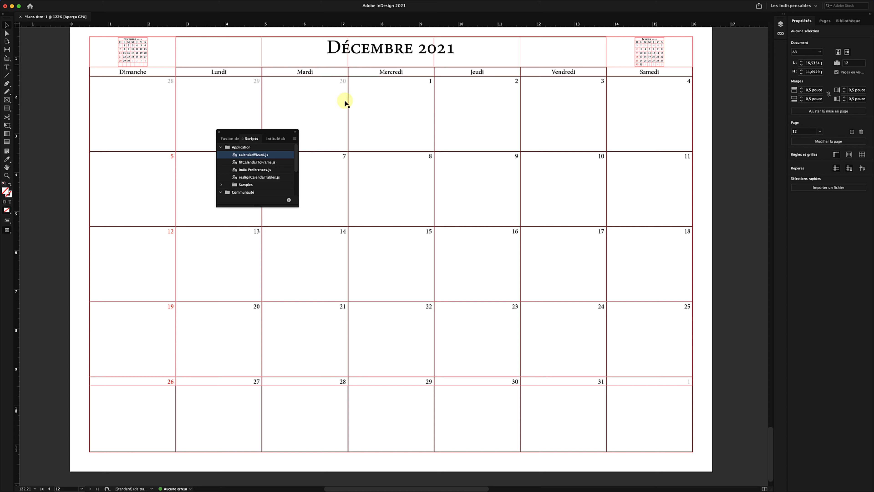
scroll(345, 103, up, 10)
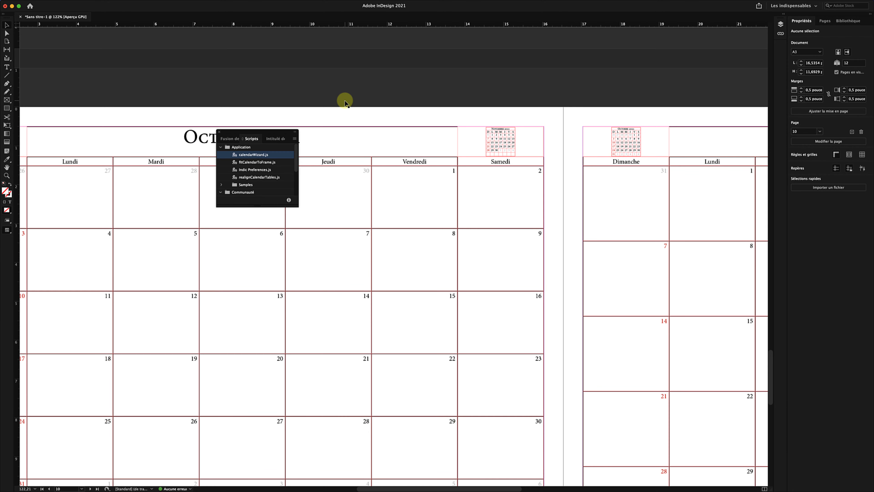
scroll(330, 109, down, 3)
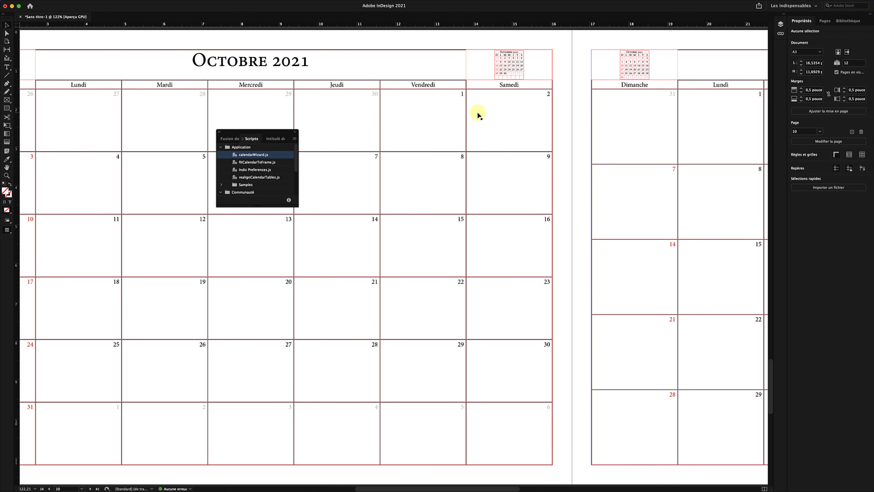
scroll(479, 114, right, 5)
scroll(479, 114, up, 3)
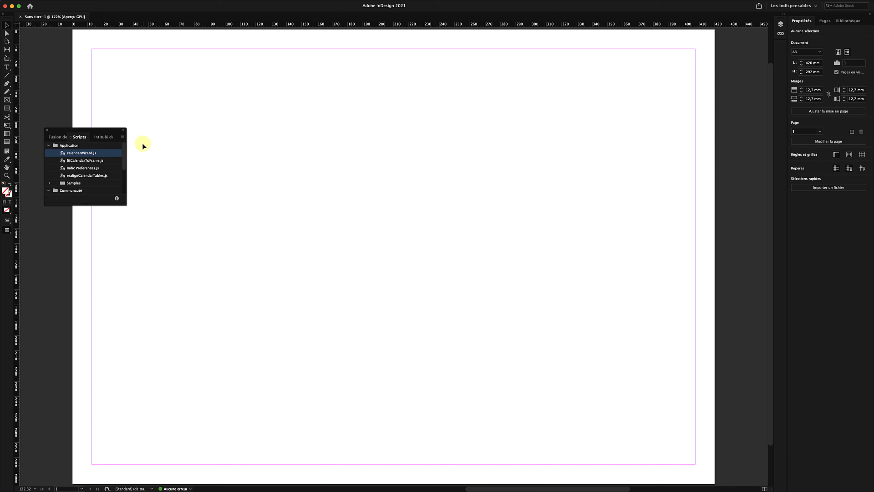
- Run calendarWizard.js on the blank A3 document and set the calendar range from Janvier to Décembre 2021
double_click(107, 153)
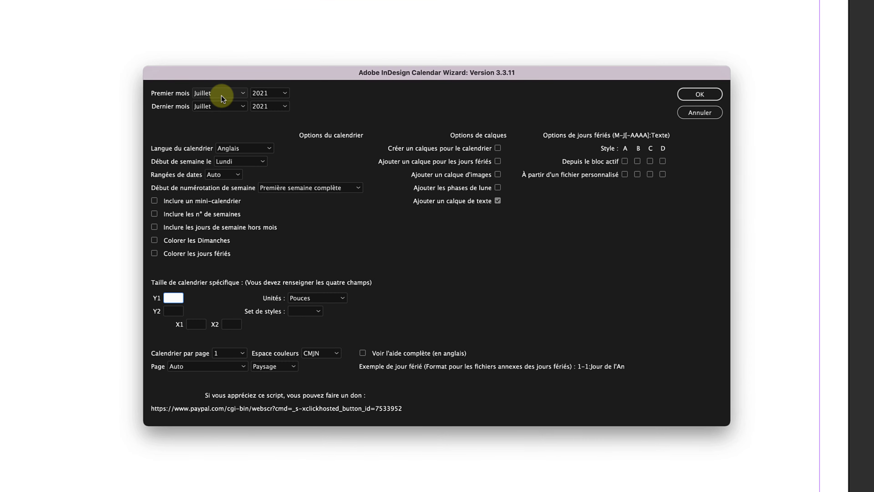
click(291, 143)
click(220, 103)
click(221, 105)
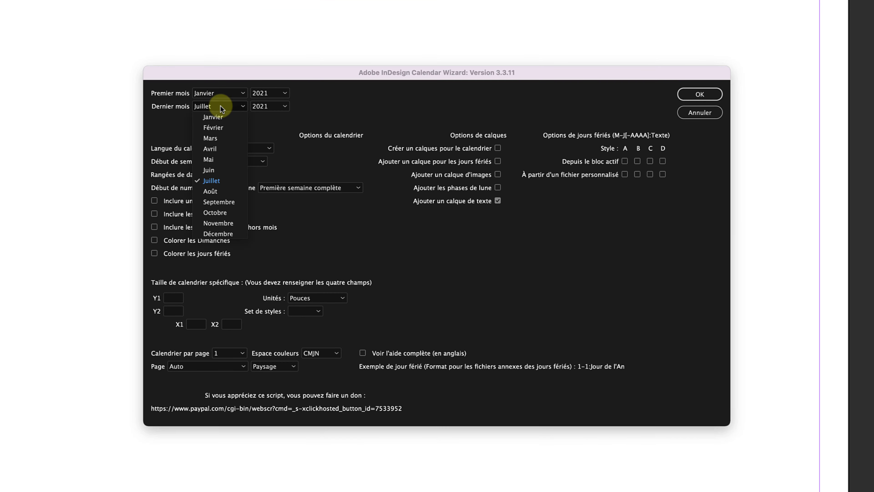
click(218, 234)
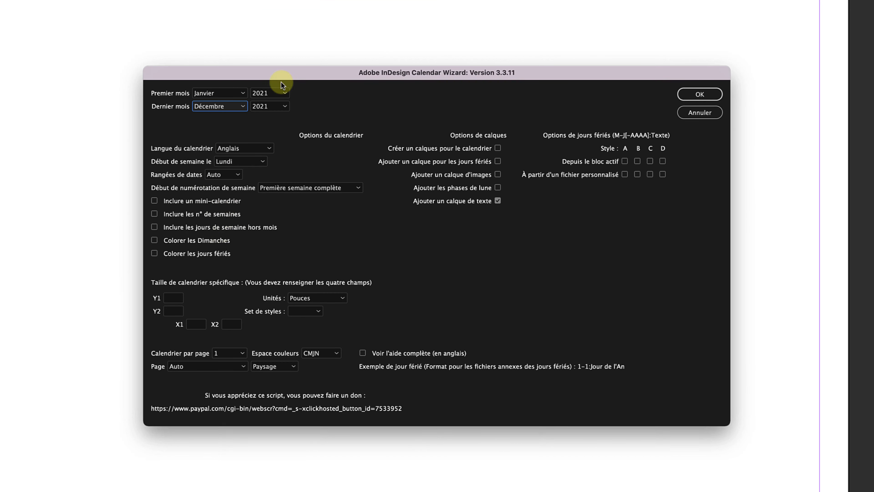
- Set the calendar language to Français and the first day of the week to Lundi
click(253, 149)
click(255, 170)
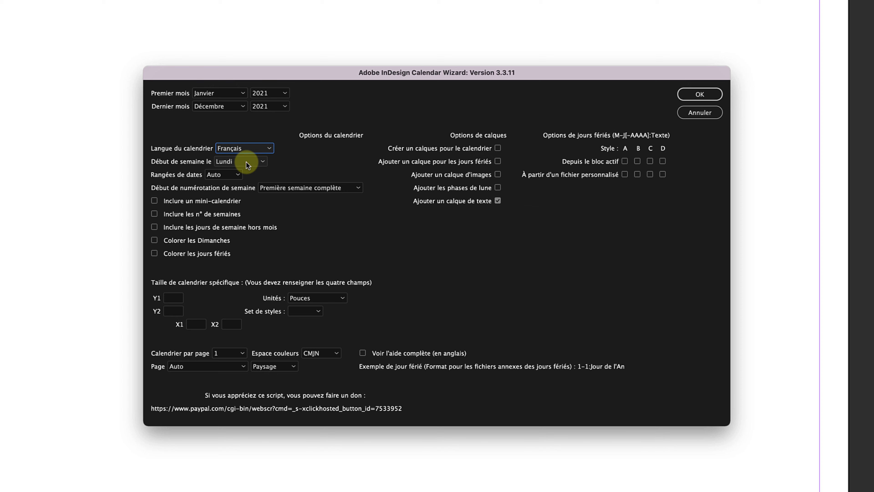
click(247, 164)
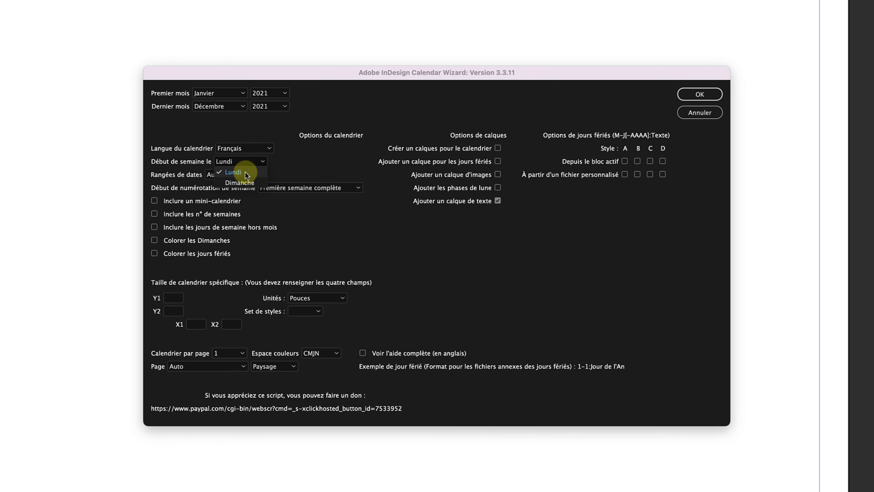
click(245, 172)
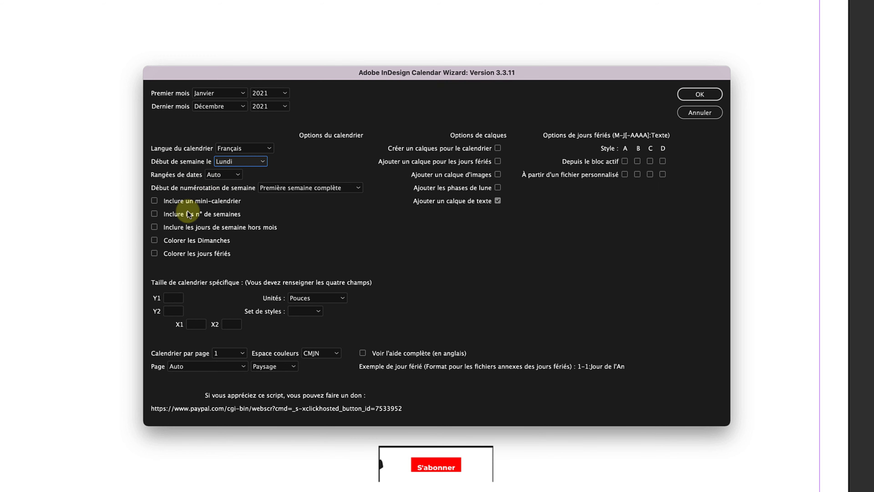
- Include week numbers and weekdays outside the month, and enable colouring for Sundays and public holidays
click(154, 214)
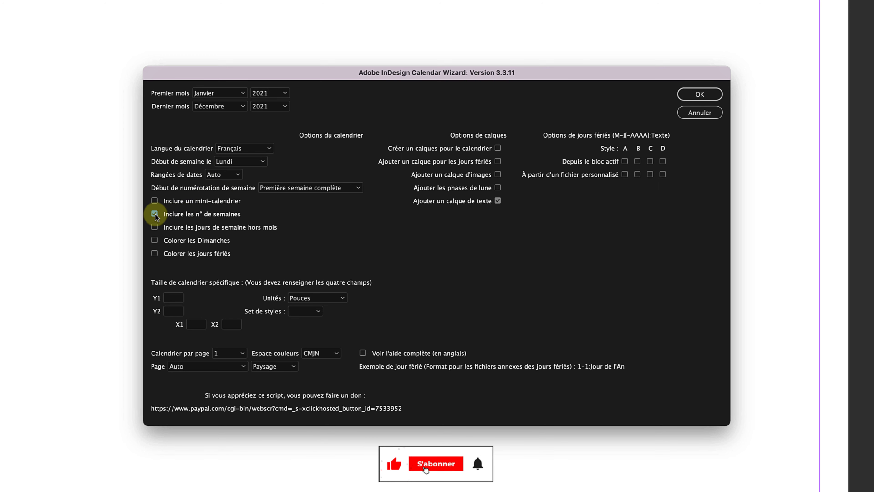
click(155, 228)
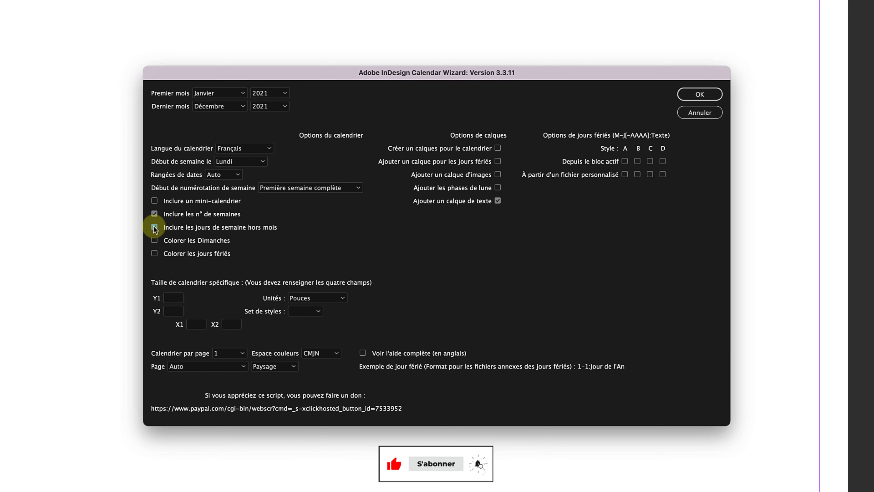
click(154, 241)
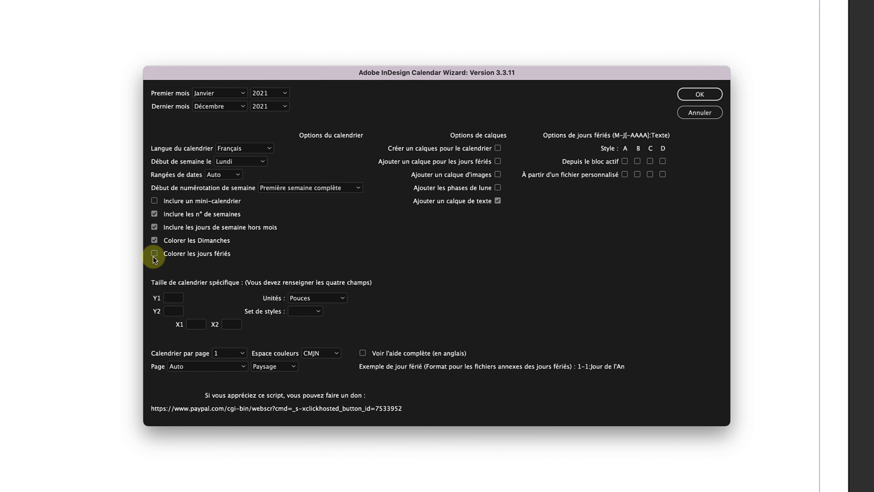
click(154, 255)
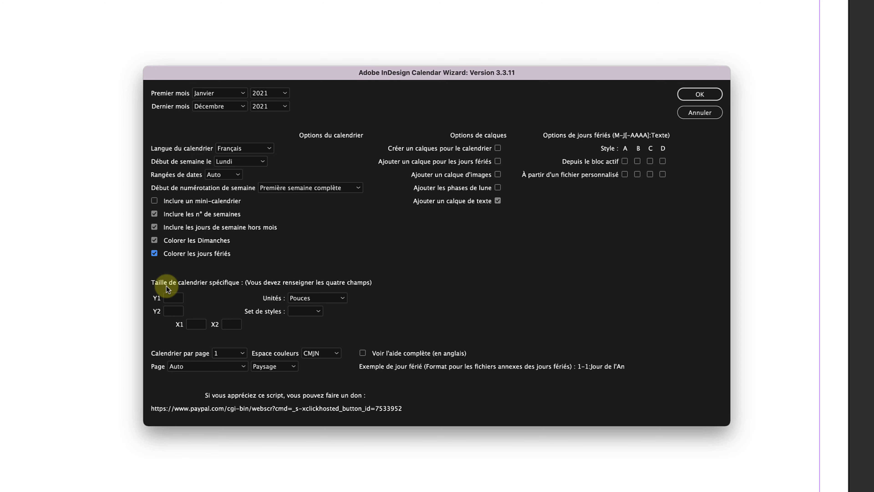
- Set 12 calendars per page with Document actif as the page, and generate the calendar
click(226, 353)
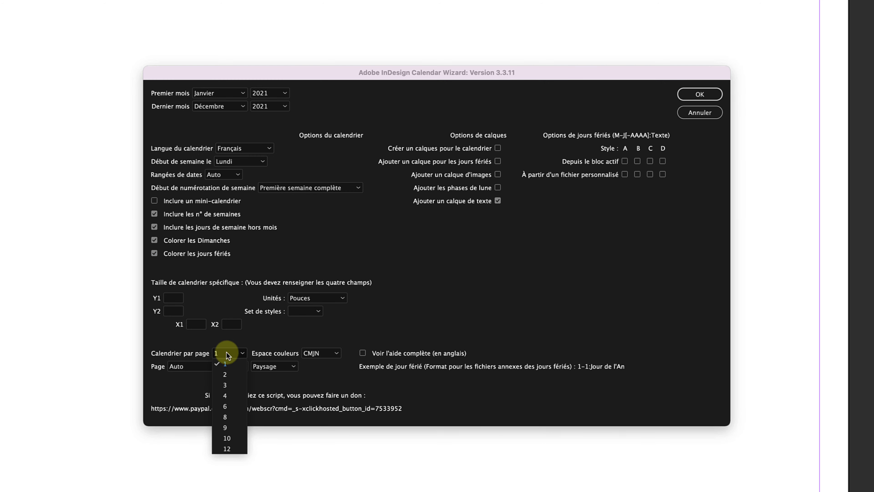
click(230, 448)
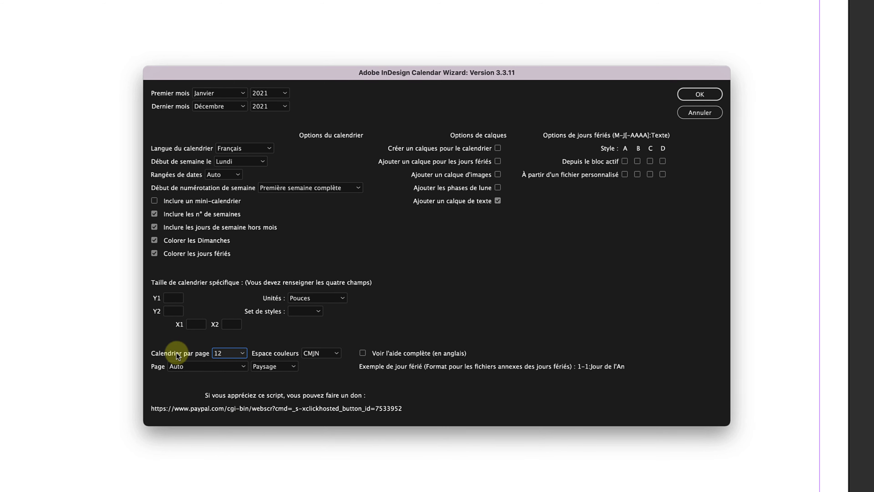
click(188, 366)
click(216, 418)
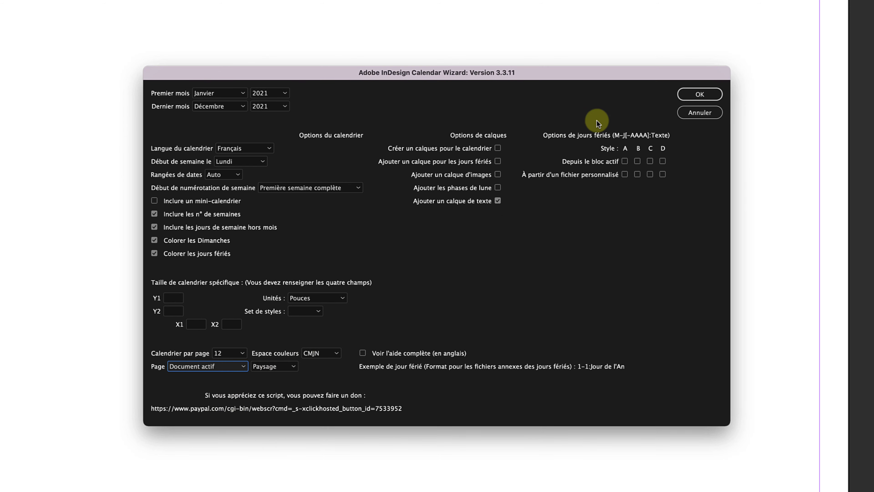
click(683, 97)
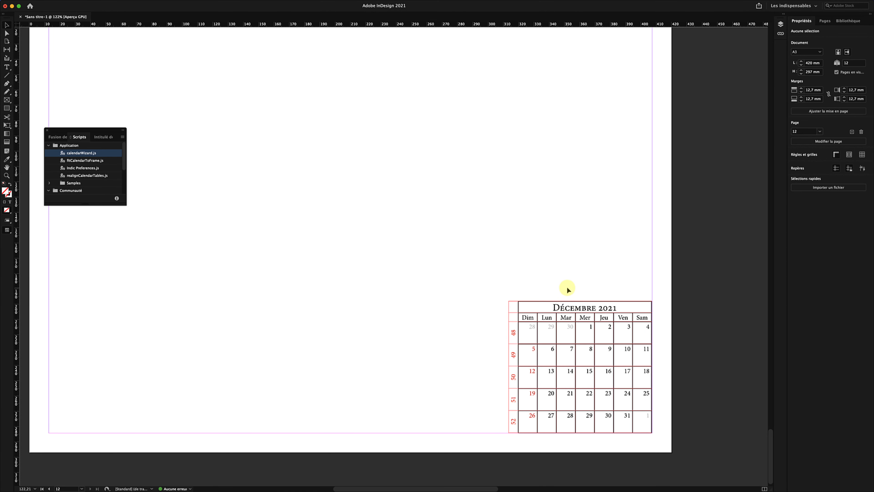
- Examine how the monthly calendars are placed across the document's pages, from Décembre back to Janvier 2021
scroll(561, 278, left, 3)
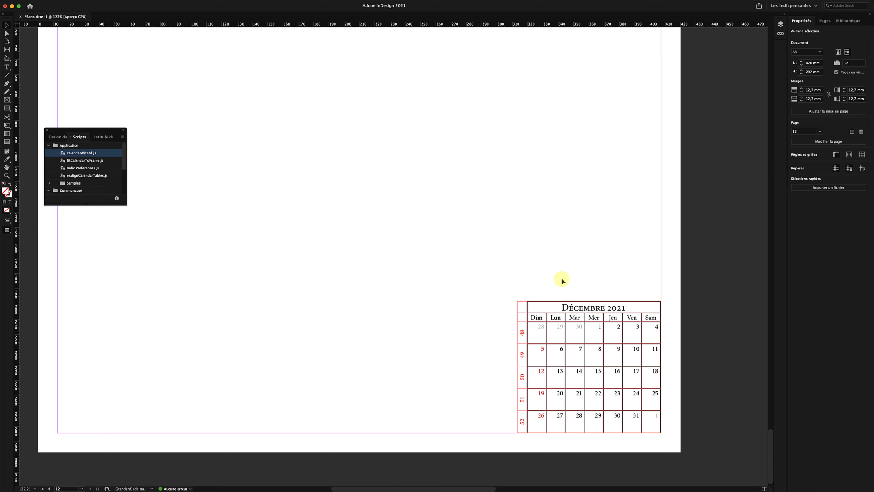
scroll(562, 278, up, 15)
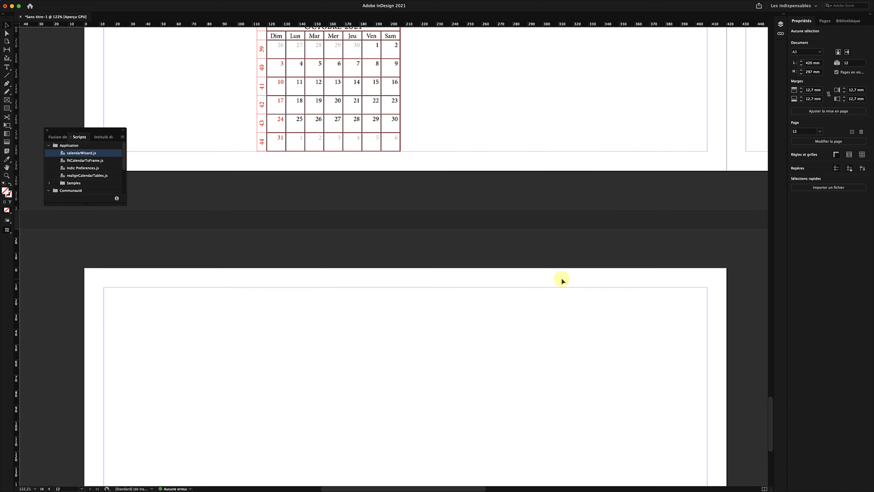
scroll(366, 149, up, 8)
scroll(366, 150, right, 3)
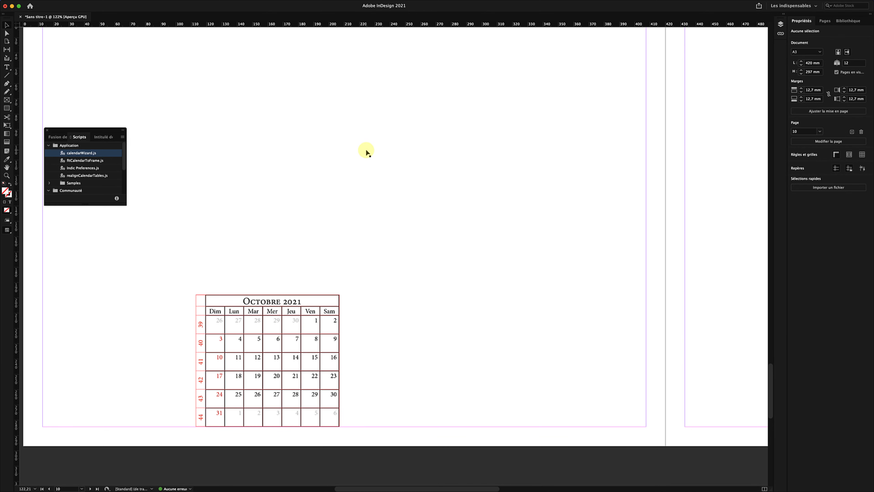
scroll(367, 152, up, 20)
scroll(367, 152, left, 5)
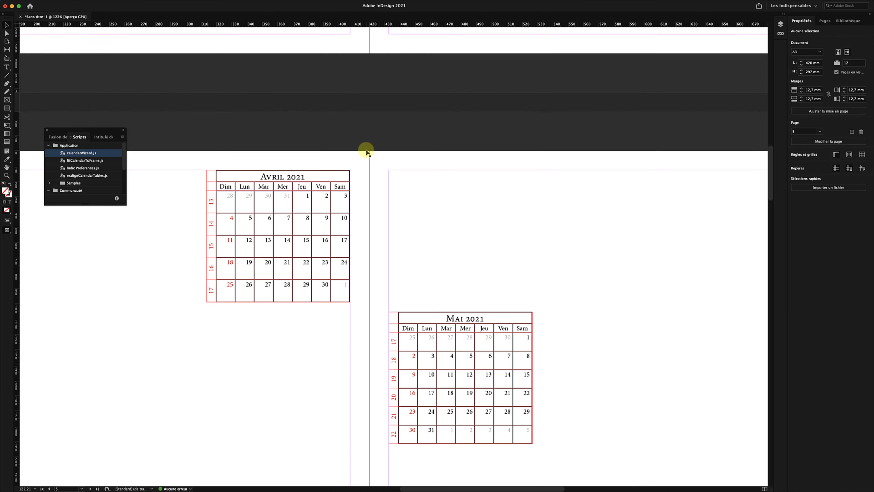
scroll(366, 151, up, 20)
scroll(366, 151, right, 3)
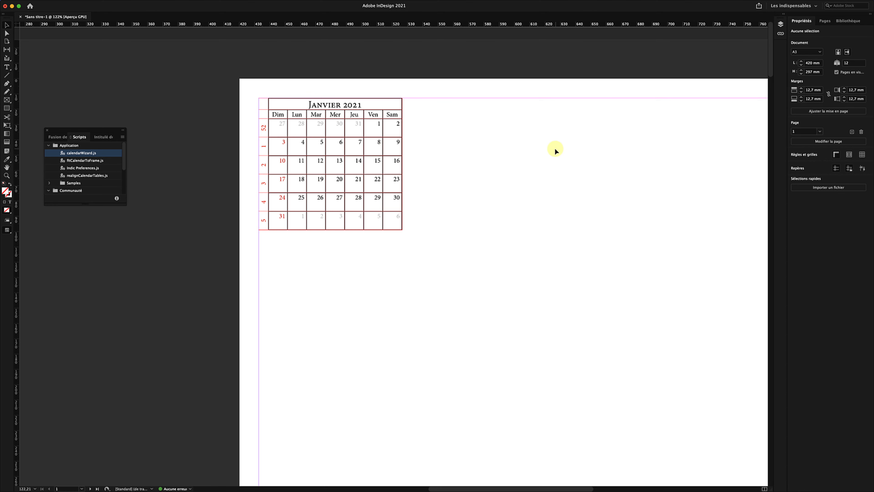
- Try moving one of the Janvier 2021 calendar's text frames about 15 mm sideways
scroll(555, 149, right, 3)
scroll(555, 149, right, 1)
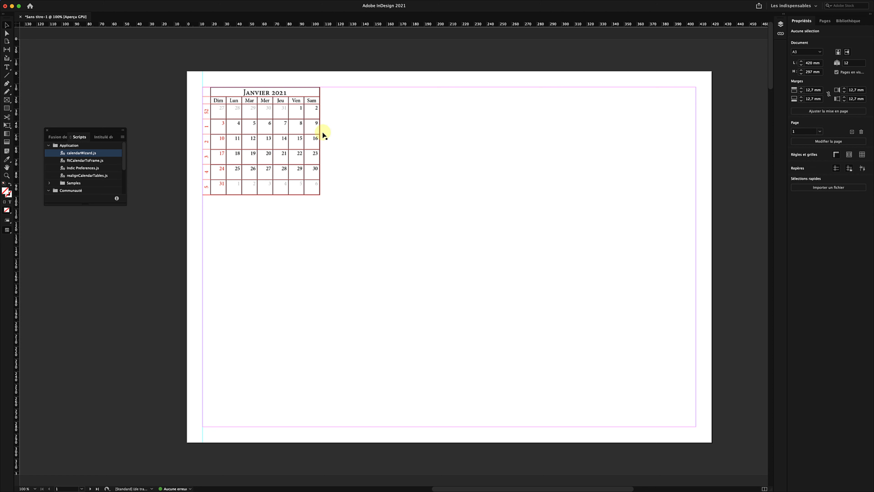
click(290, 141)
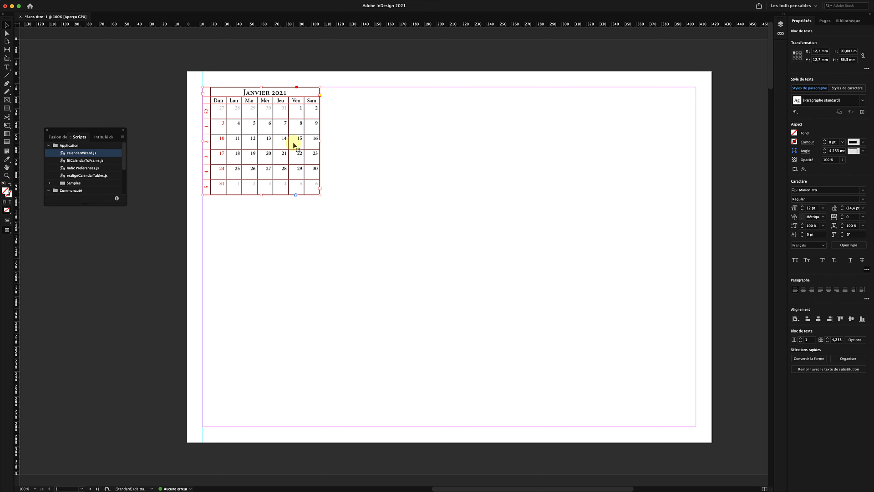
drag(295, 144, 312, 146)
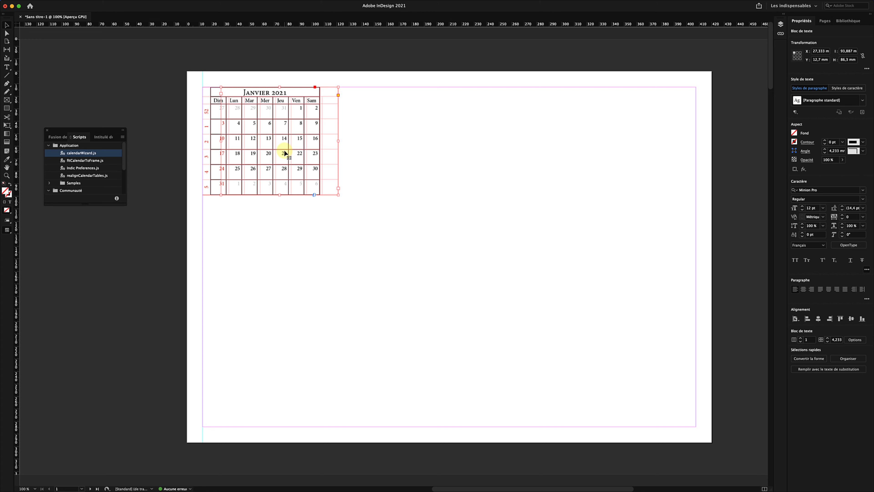
click(358, 170)
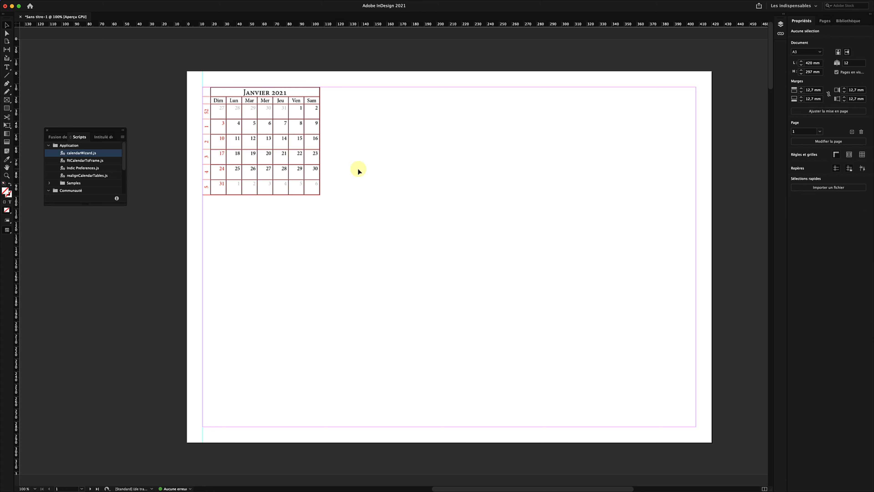
- Group all the text frames that make up the Janvier 2021 calendar
drag(358, 168, 235, 109)
key(super+g)
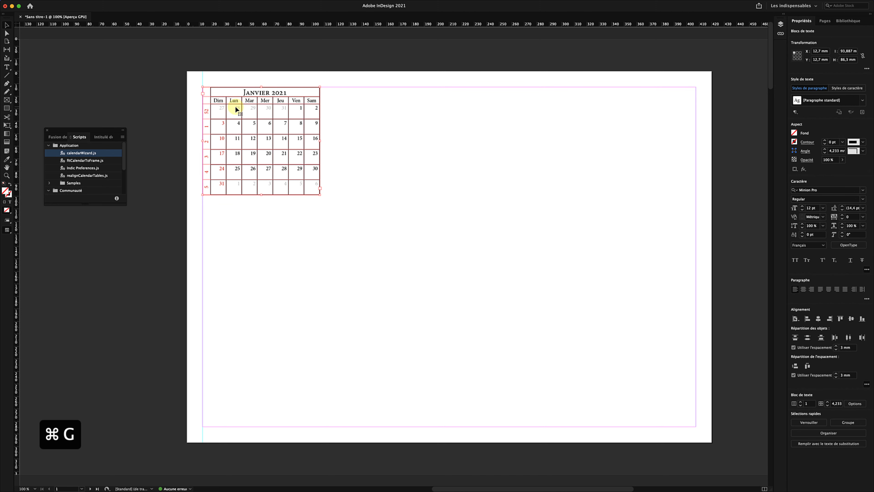
key(super+g)
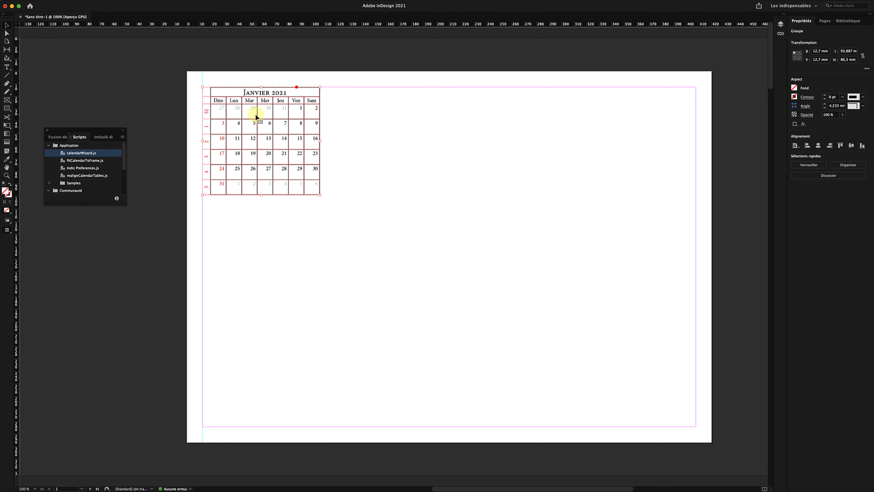
- Move the grouped Février 2021 calendar from page 2 to page 1, beside Janvier 2021
scroll(255, 114, down, 15)
scroll(256, 114, left, 5)
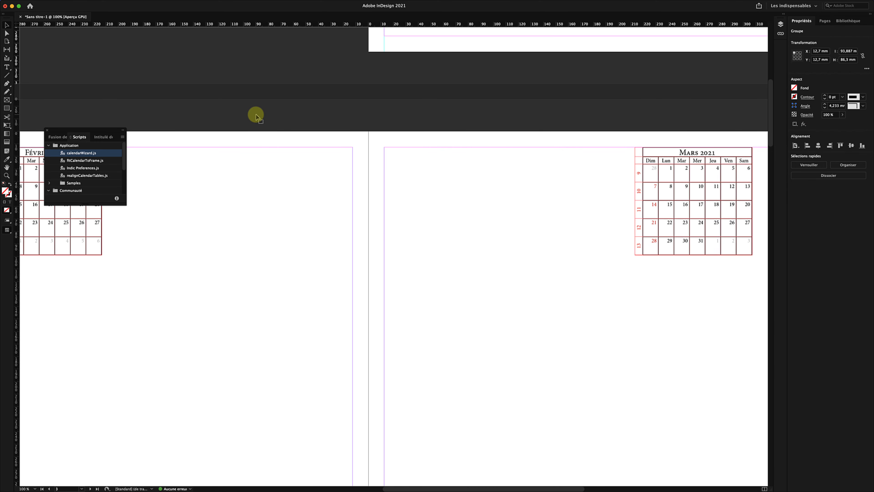
scroll(256, 115, left, 5)
drag(324, 245, 142, 172)
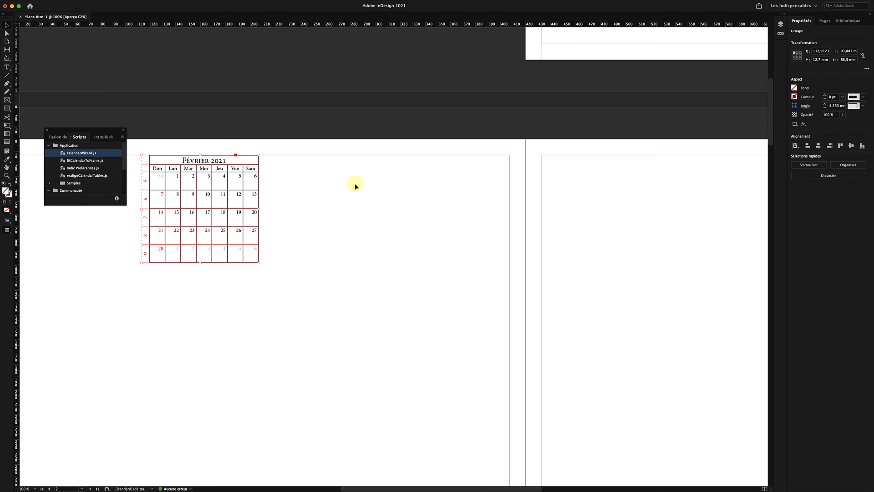
scroll(354, 183, up, 5)
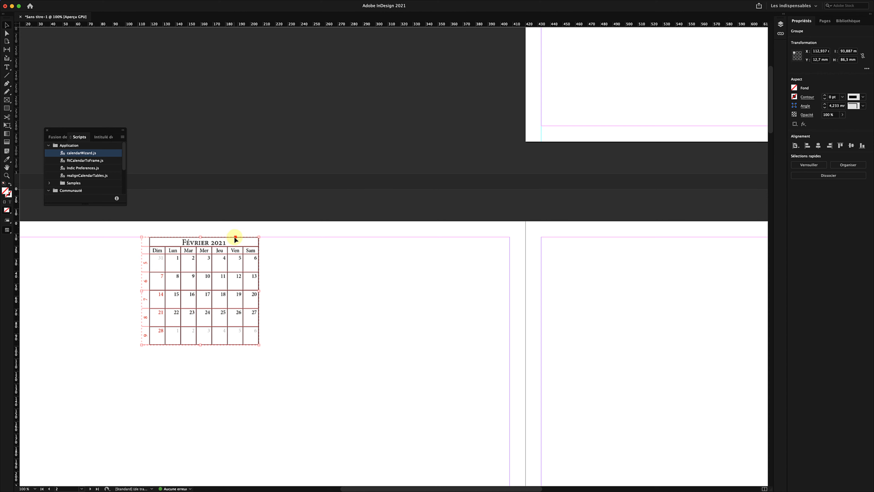
drag(208, 263, 645, 52)
scroll(645, 52, up, 10)
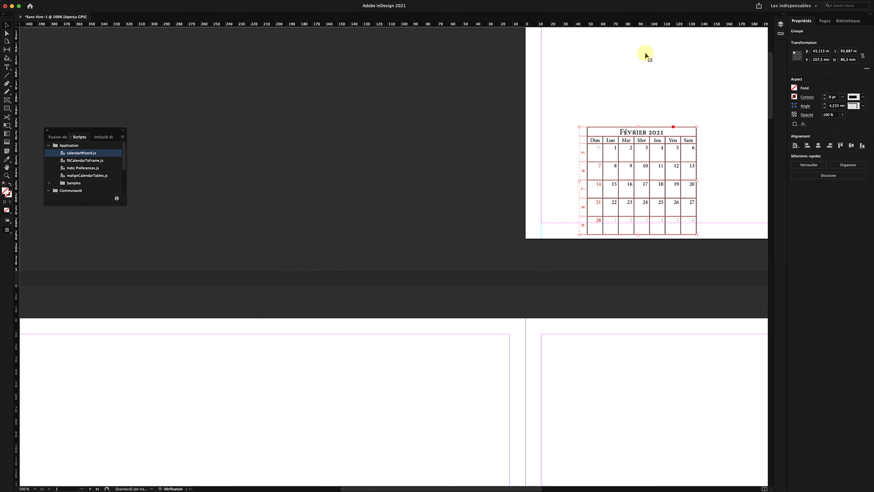
scroll(644, 52, up, 4)
drag(572, 346, 661, 95)
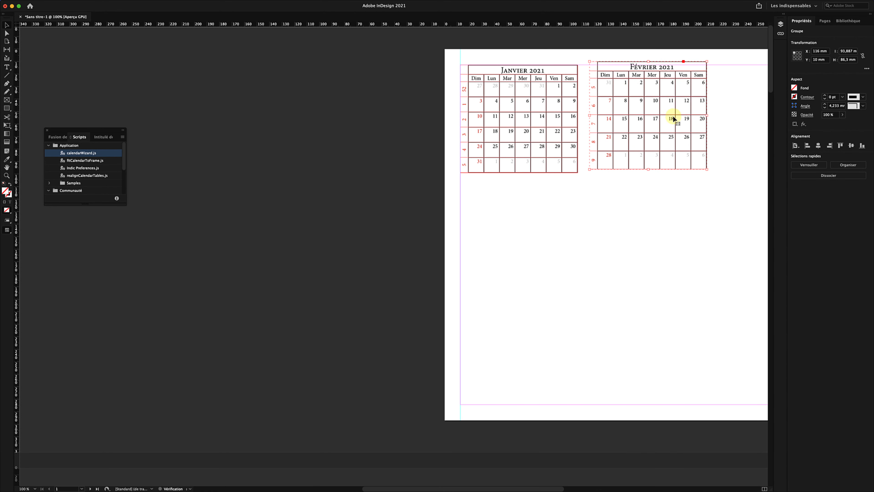
click(626, 187)
- Move the grouped Mars 2021 calendar from page 3 to page 1, beside Février 2021
scroll(625, 188, down, 5)
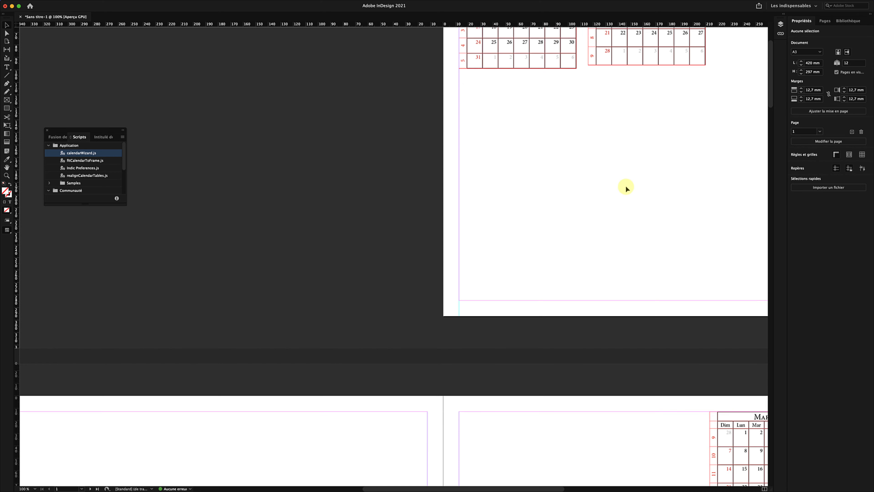
scroll(626, 188, down, 5)
scroll(626, 188, right, 3)
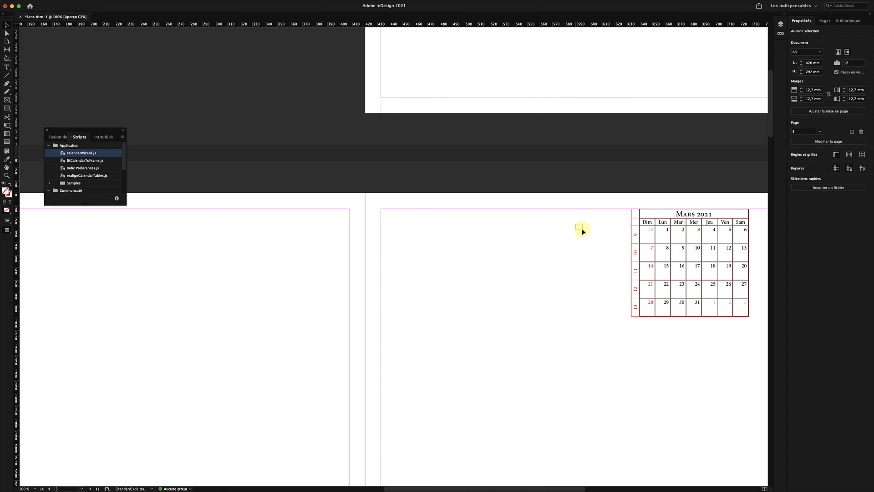
click(681, 294)
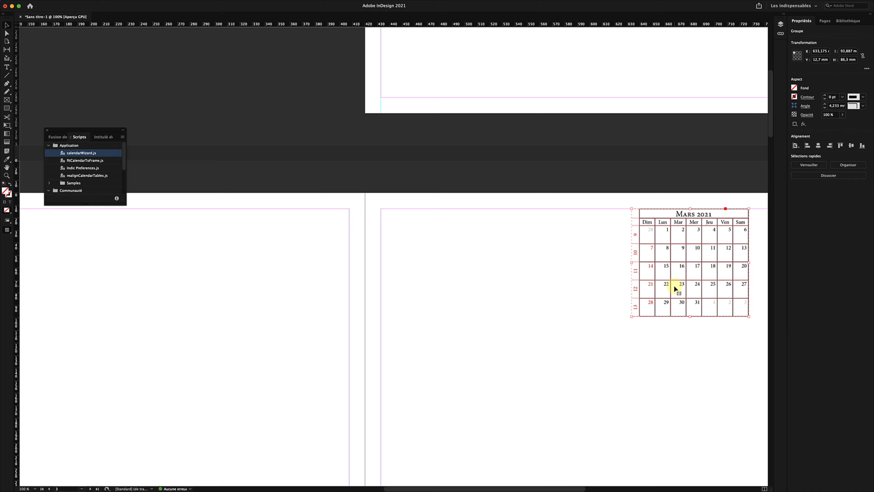
scroll(673, 286, up, 5)
scroll(673, 286, right, 3)
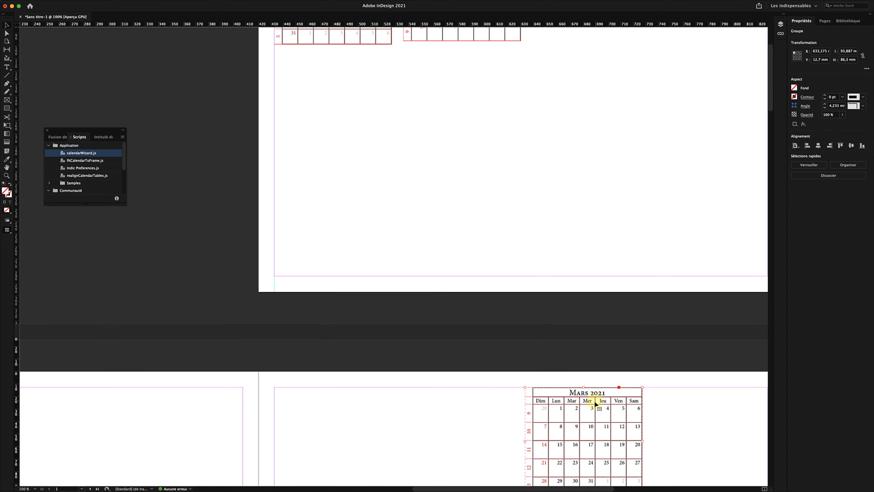
drag(597, 403, 624, 117)
scroll(624, 118, up, 3)
scroll(624, 117, right, 1)
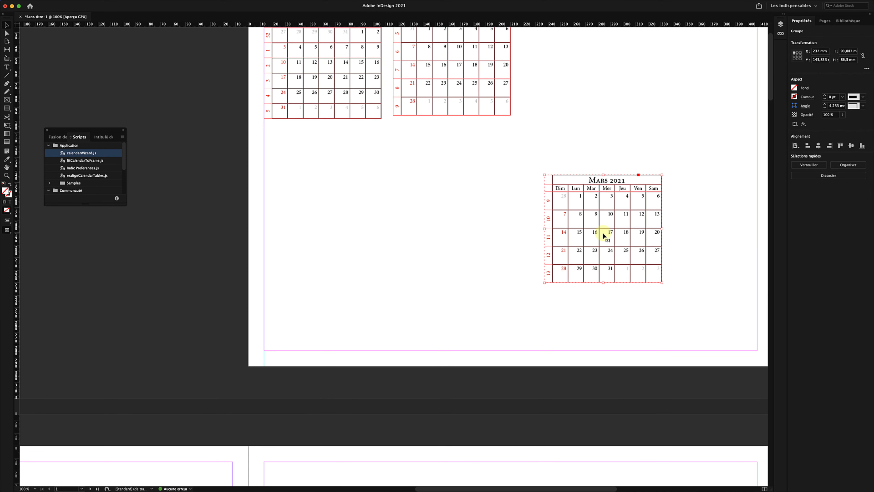
drag(605, 236, 578, 102)
scroll(595, 79, up, 3)
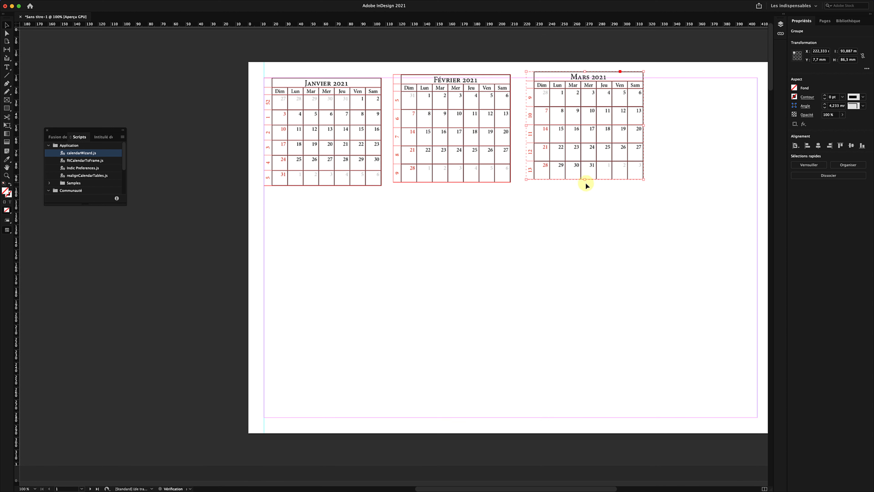
click(583, 196)
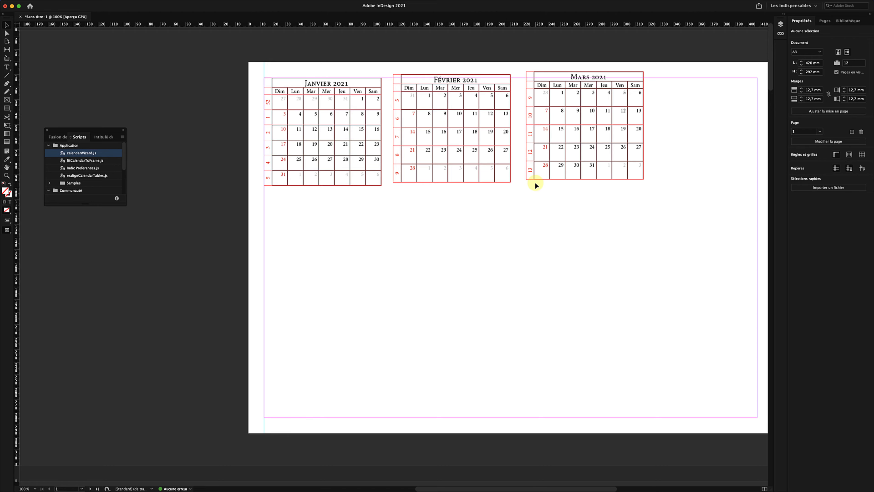
- Bring the Avril to Décembre 2021 calendars onto page 1, completing three rows of four months
scroll(540, 350, down, 10)
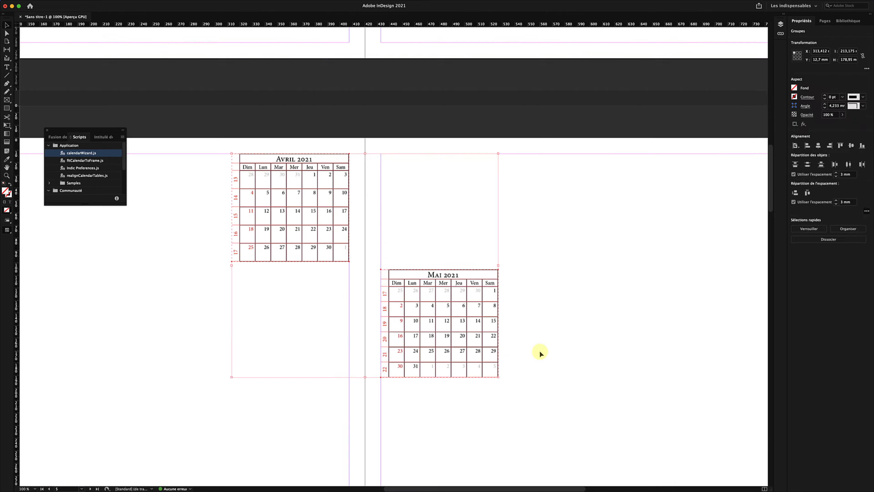
scroll(415, 395, down, 10)
drag(287, 199, 415, 395)
scroll(130, 304, down, 10)
drag(70, 282, 130, 304)
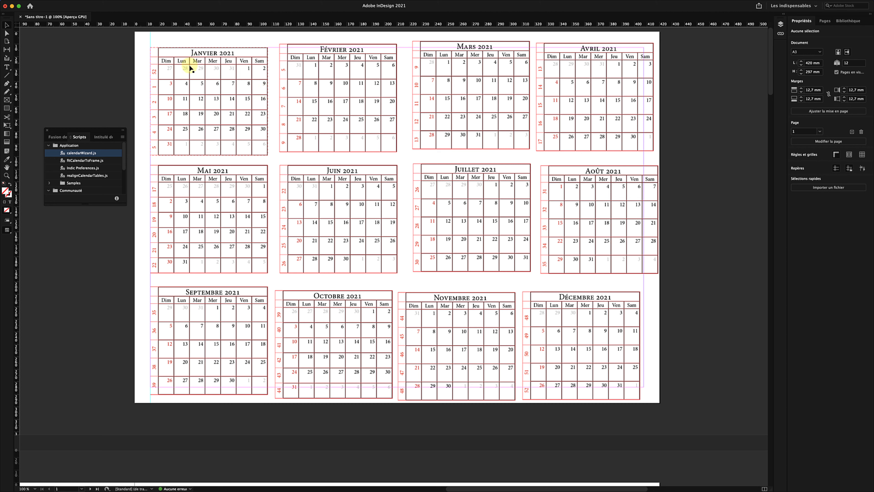
- Distribute the Janvier to Avril calendars horizontally with 3 mm spacing
click(194, 71)
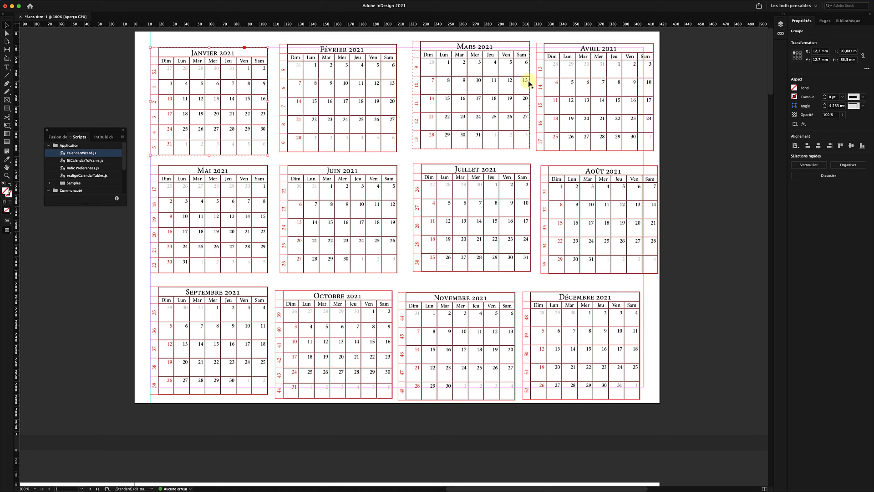
drag(109, 48, 578, 94)
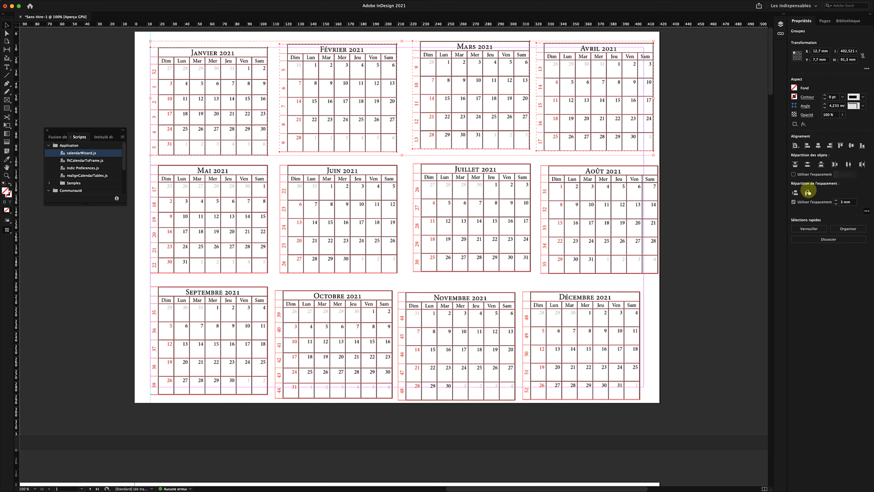
click(807, 192)
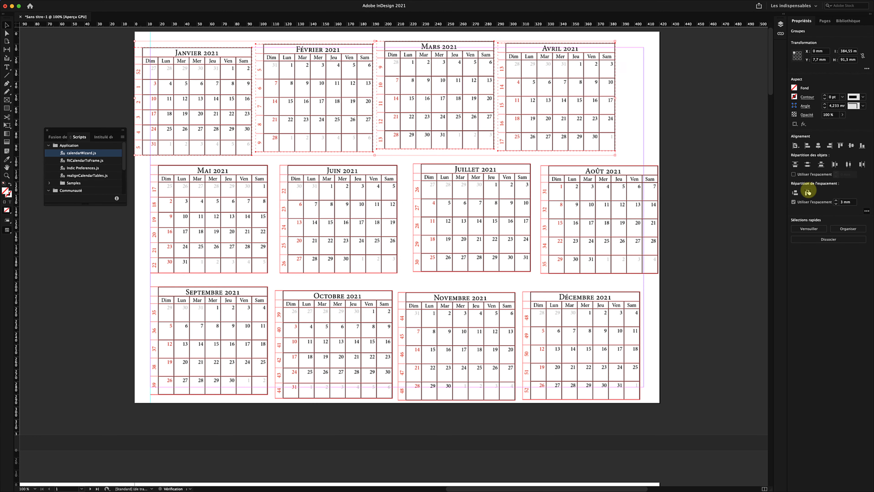
click(673, 207)
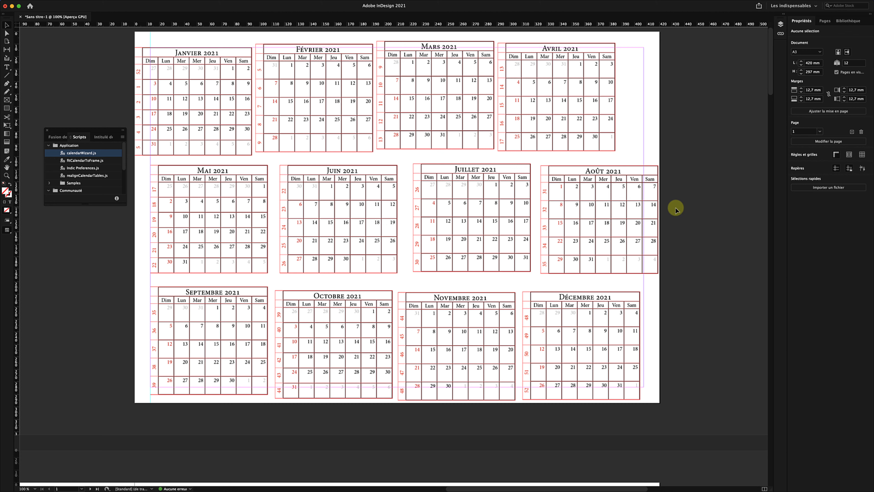
- Distribute the Mai–Août row and the Septembre–Décembre row horizontally with 3 mm spacing in each
drag(676, 208, 178, 197)
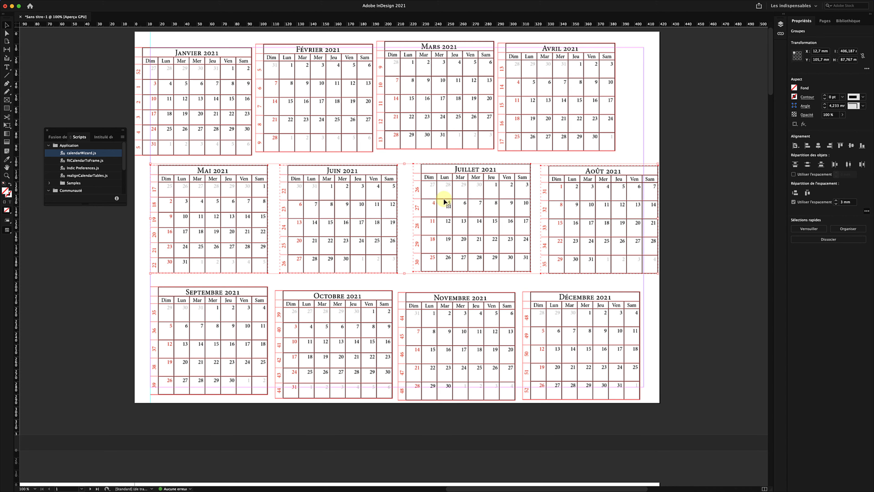
click(807, 193)
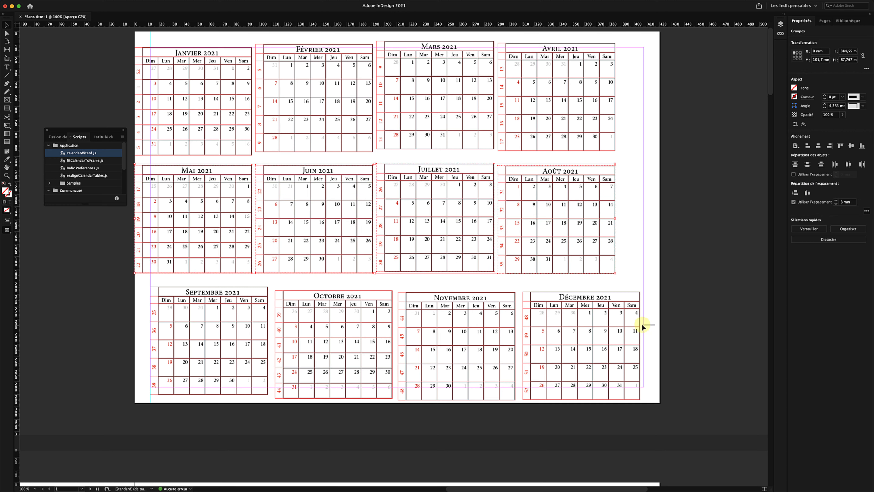
drag(655, 327, 178, 297)
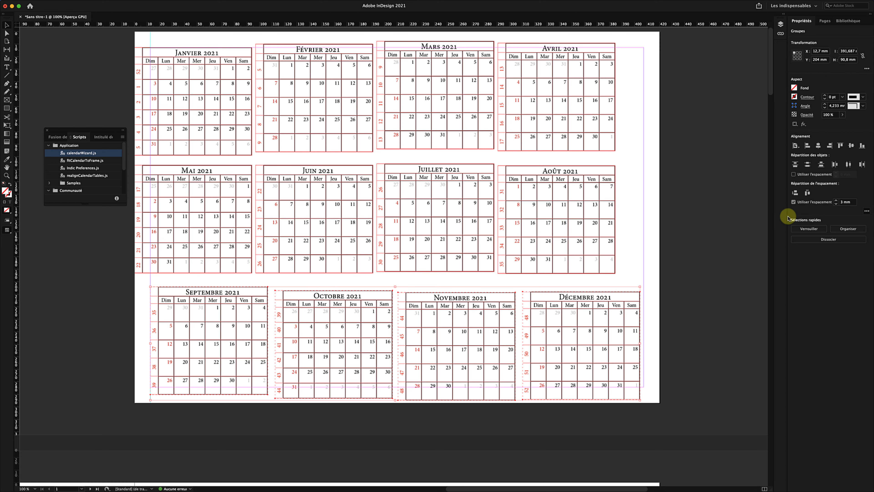
click(807, 192)
click(684, 180)
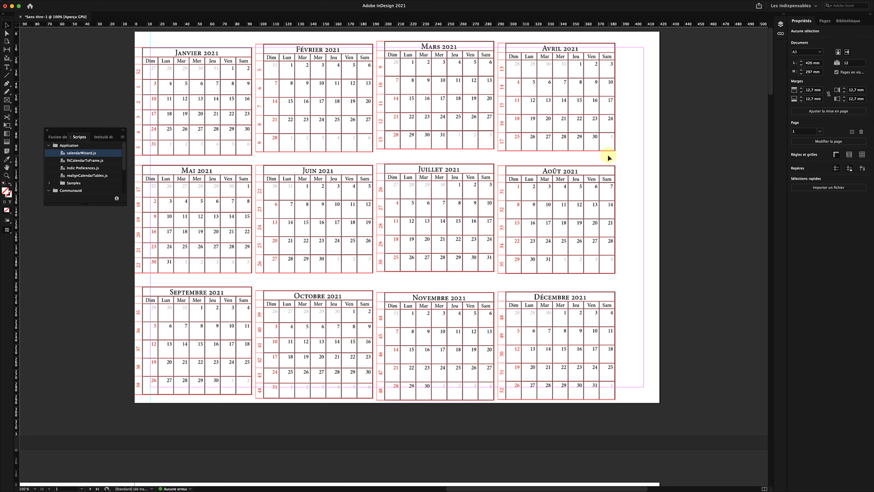
- Distribute the Avril–Août–Décembre and Mars–Juillet–Novembre columns vertically with 3 mm spacing in each
drag(602, 138, 578, 314)
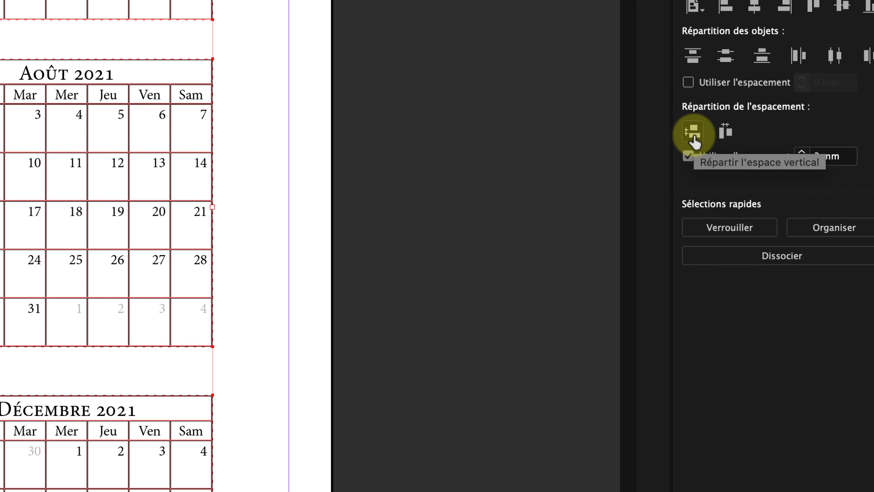
click(693, 134)
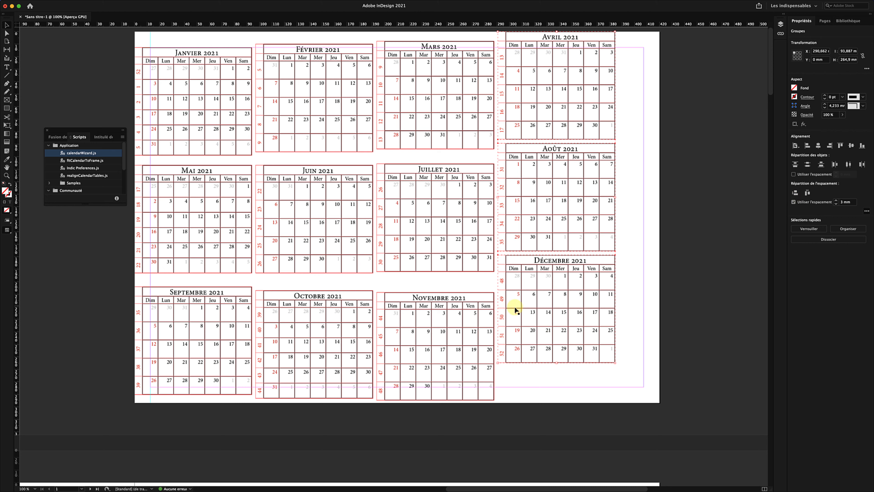
click(443, 132)
click(795, 193)
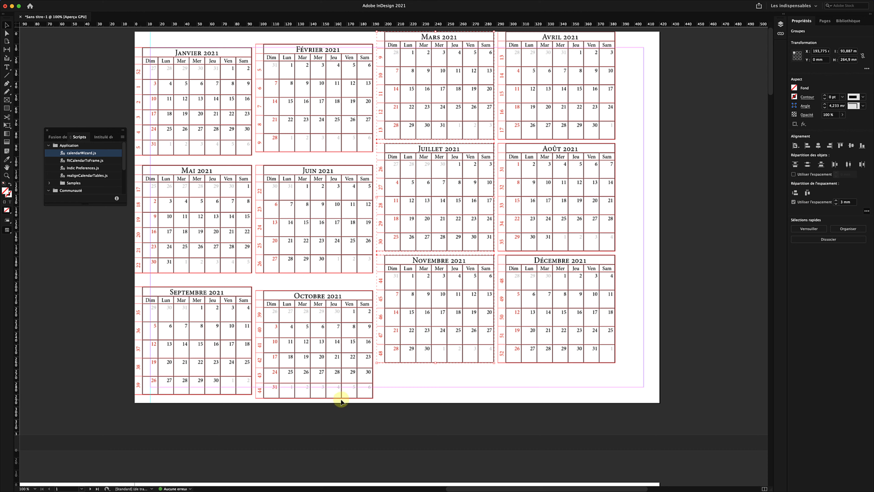
- Distribute the Février–Juin–Octobre and Janvier–Mai–Septembre columns vertically with 3 mm spacing in each
click(336, 78)
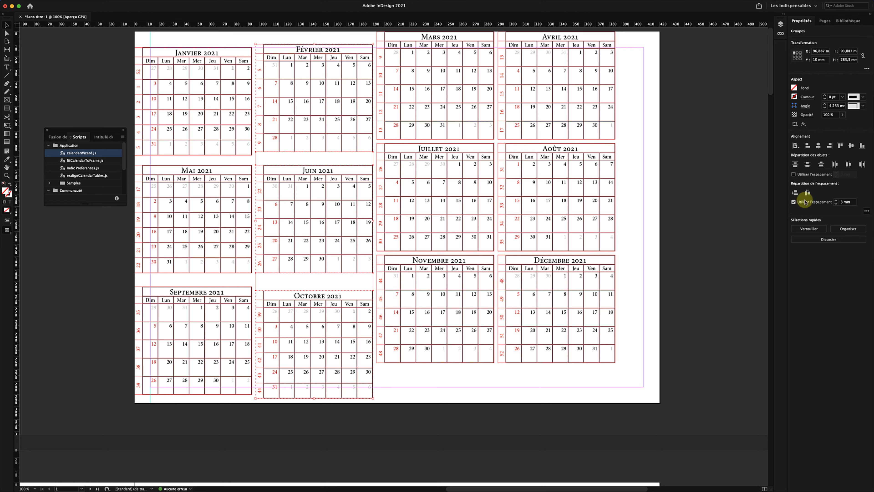
click(795, 192)
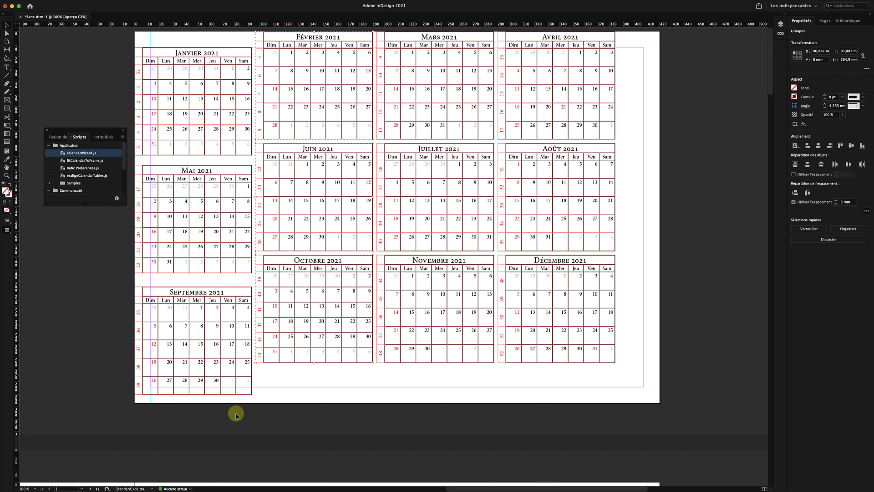
click(201, 128)
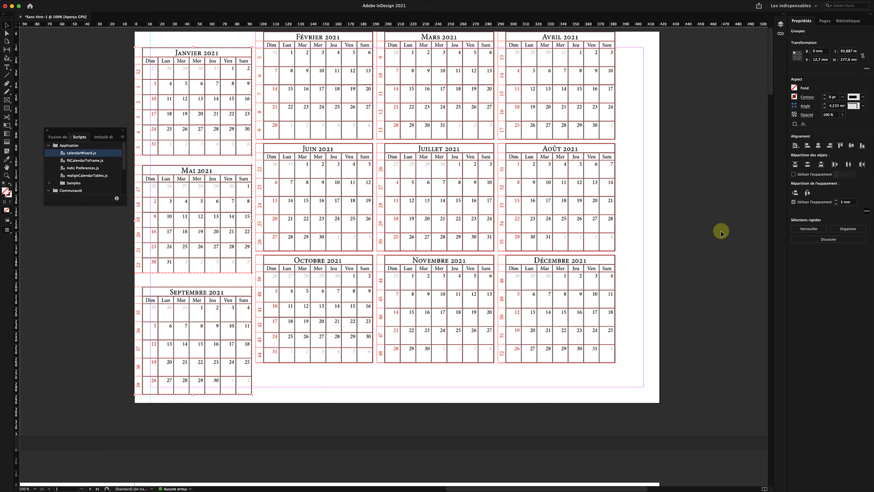
click(794, 193)
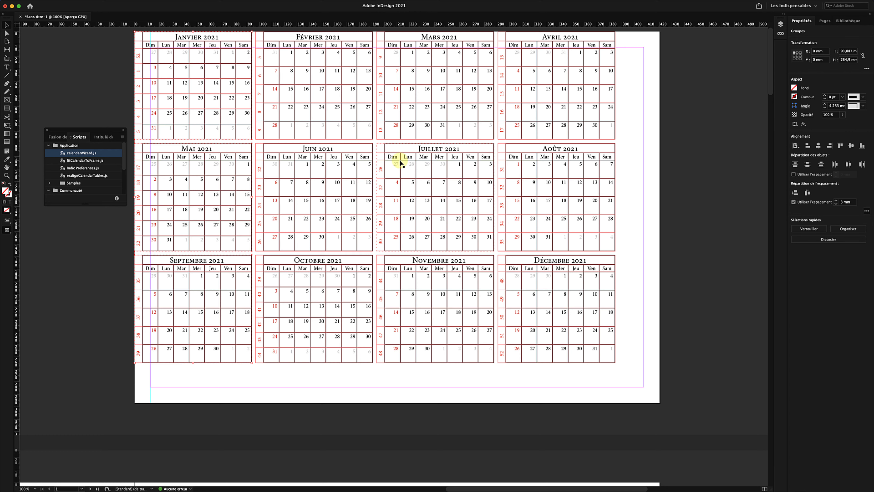
- Move the whole twelve-month grid inside the page's bottom and right margins and preview the page full screen
scroll(127, 71, left, 5)
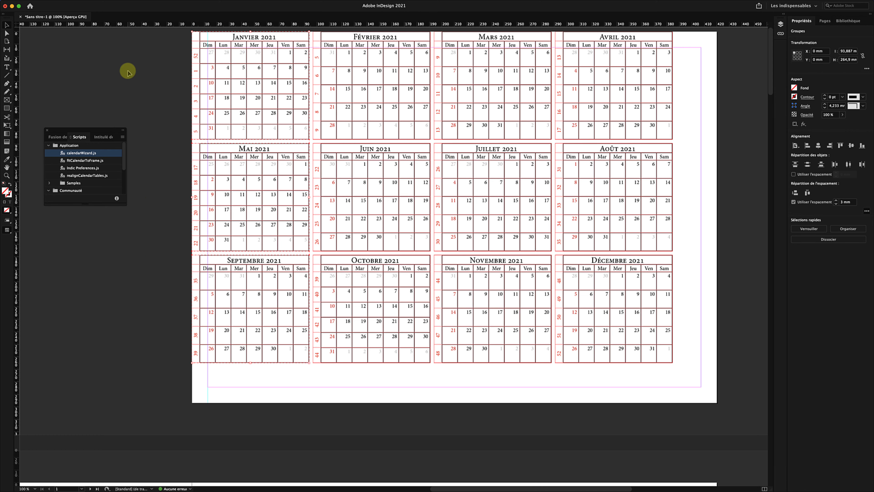
scroll(128, 71, up, 1)
drag(162, 73, 634, 332)
scroll(635, 329, up, 5)
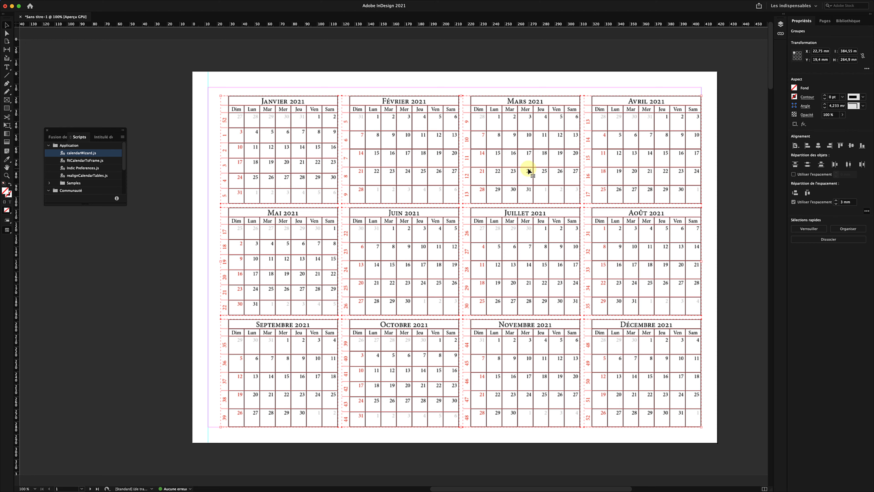
key(shift+w)
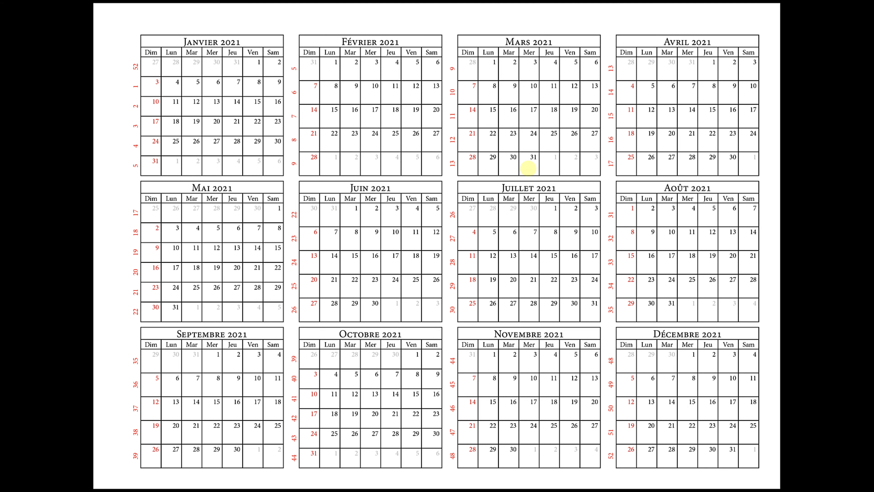
key(shift+w)
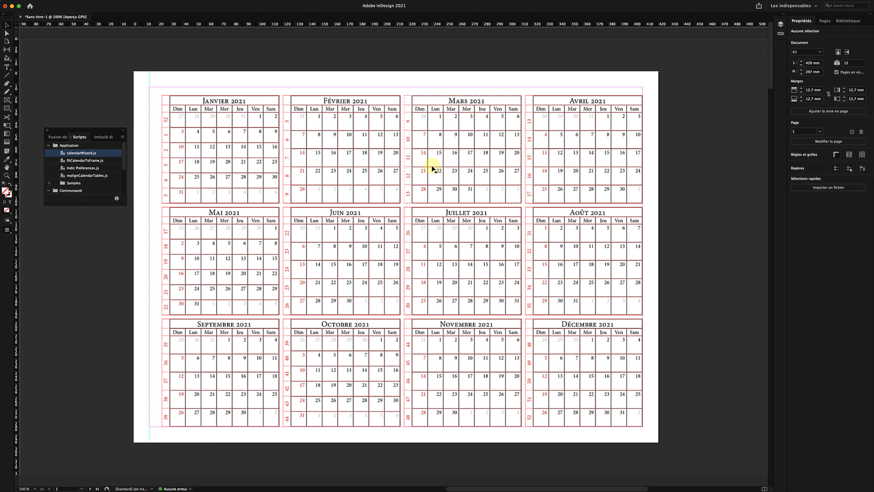
- Show the paragraph styles, look through the calendar's cal_ styles and select cal_day
mouse_move(306, 2)
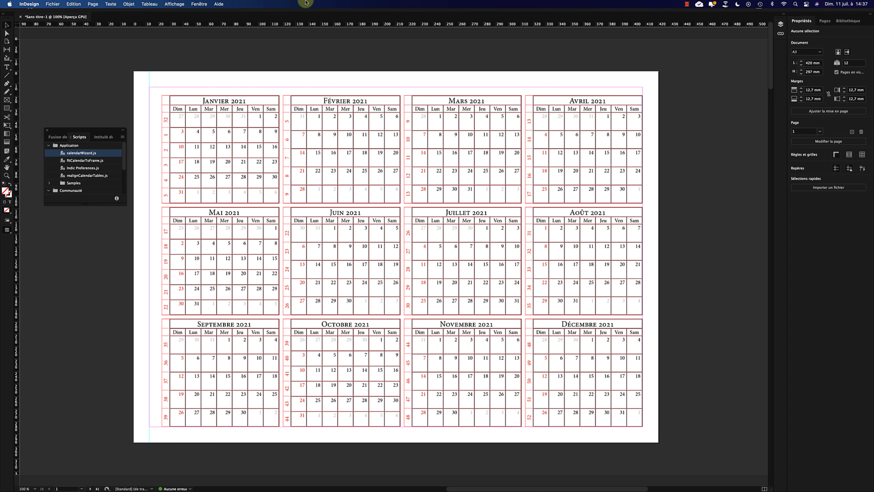
click(198, 4)
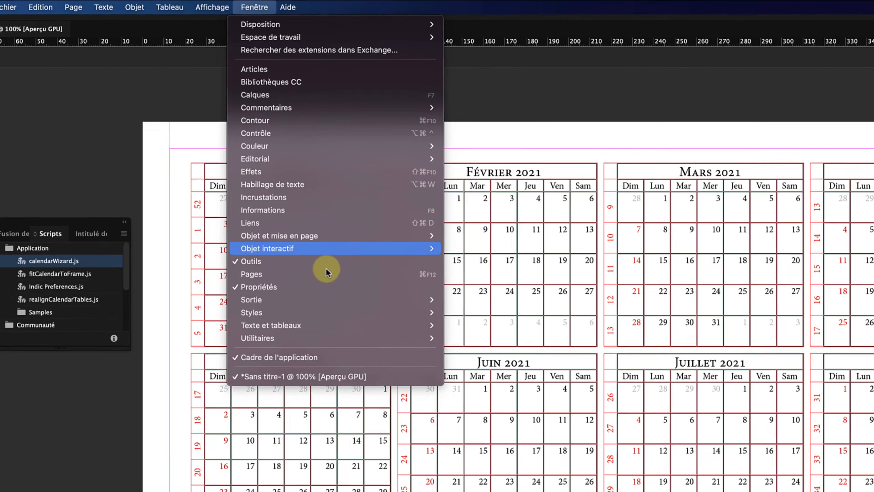
mouse_move(246, 183)
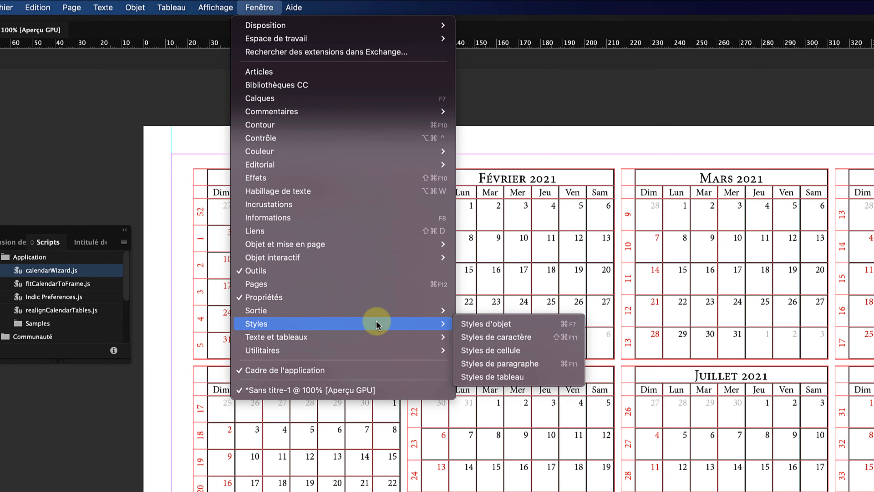
click(536, 363)
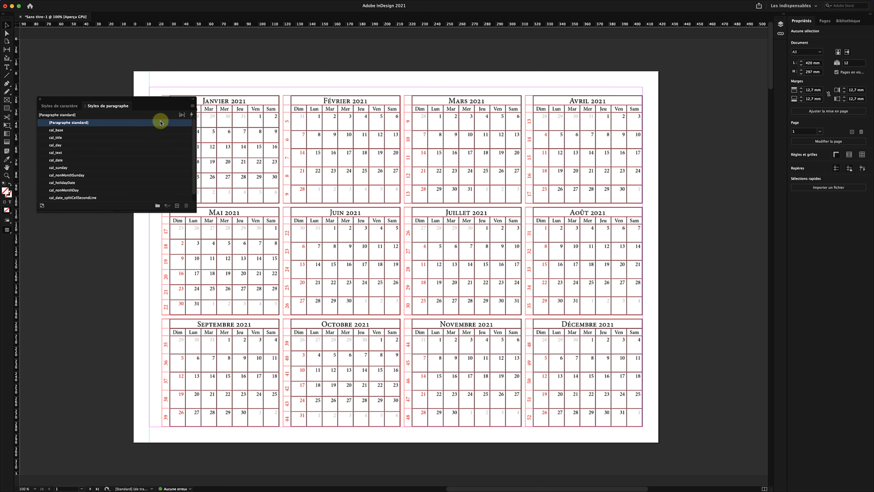
scroll(161, 130, down, 1)
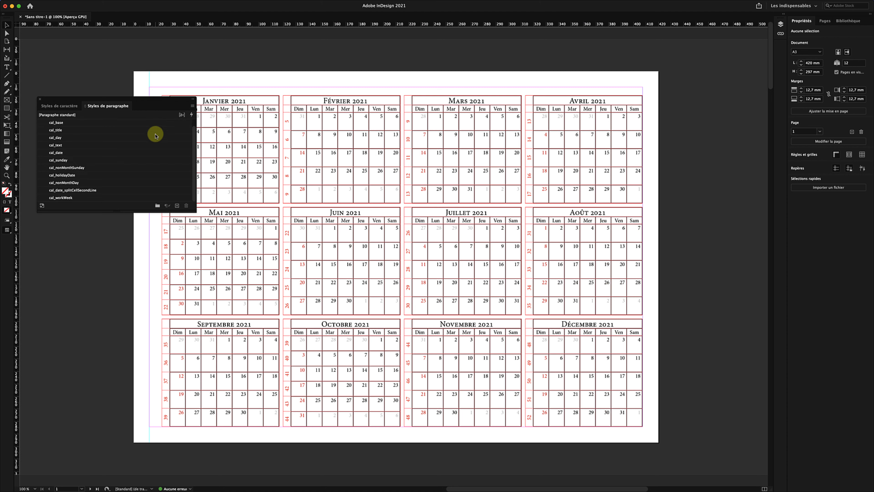
click(153, 137)
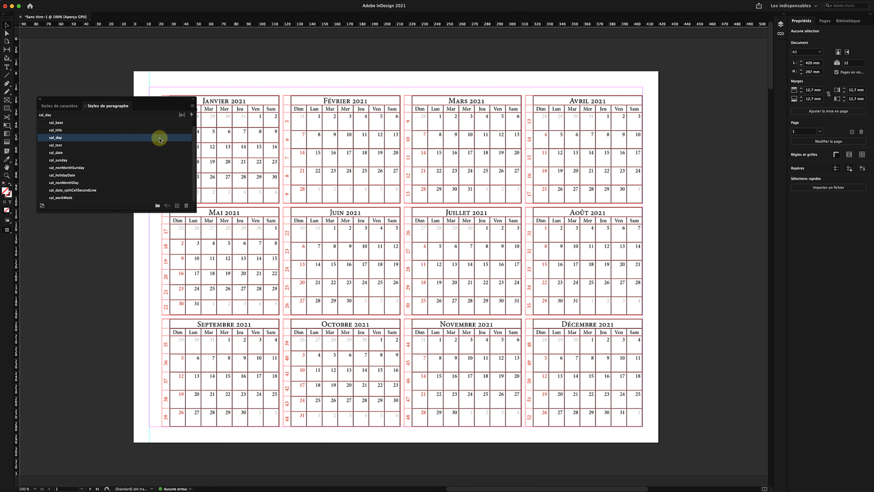
- Place the text cursor in the Janvier 2021 title and try Noto Sans Glagolitic as the cal_title style's font family
drag(146, 140, 213, 104)
double_click(213, 104)
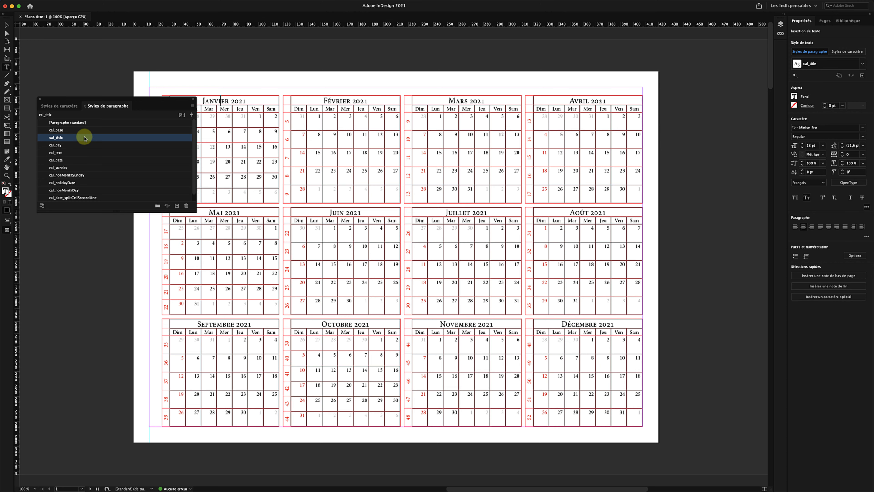
double_click(92, 138)
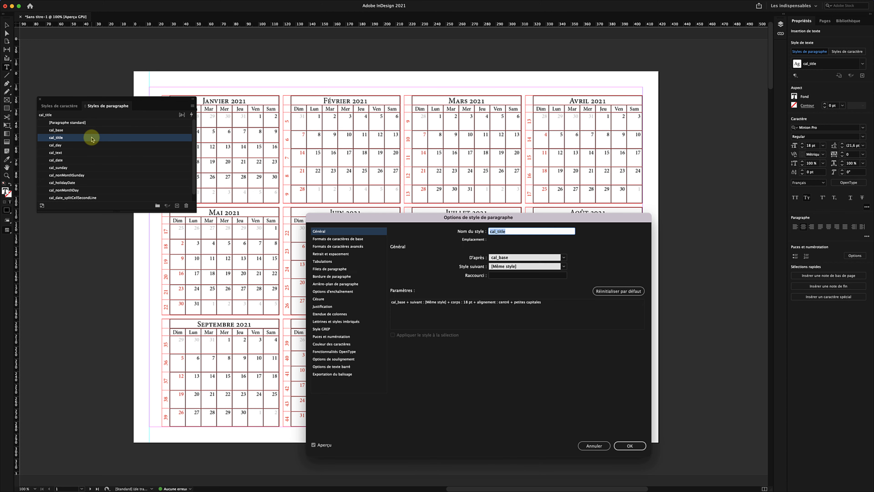
click(367, 239)
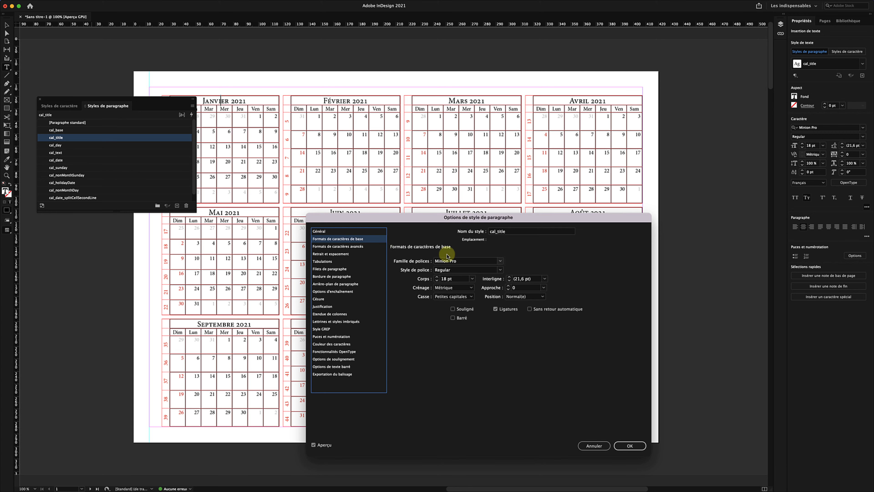
click(499, 262)
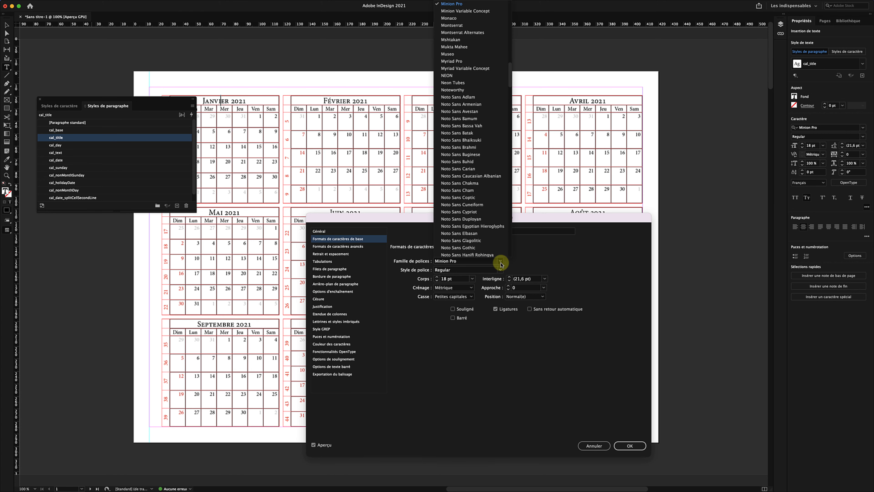
click(475, 242)
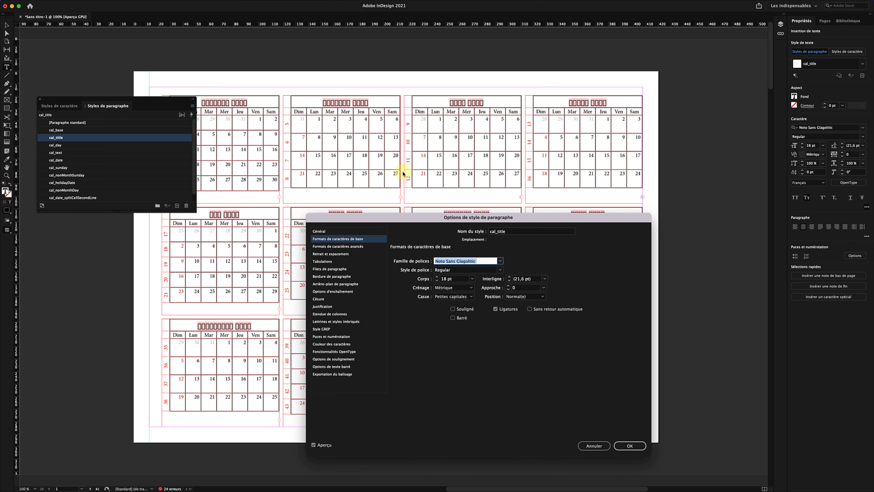
- Try Raleway as the font family of the cal_title style, then discard the style changes
click(500, 261)
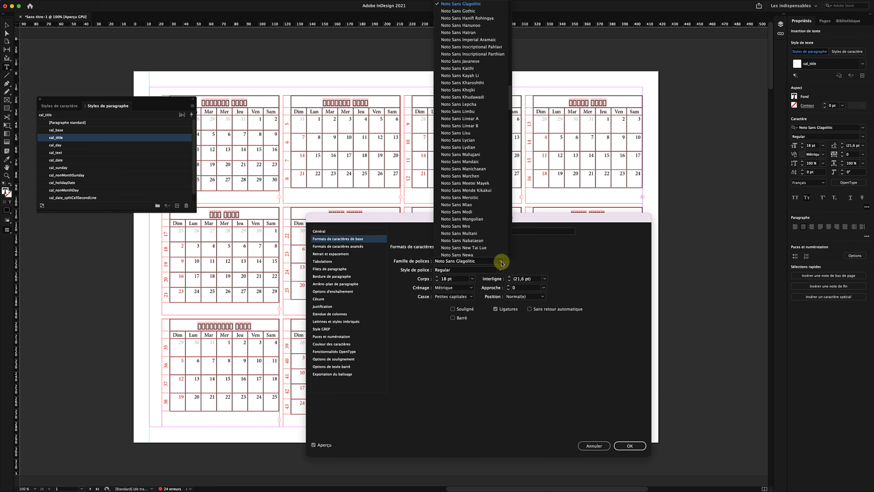
scroll(450, 103, up, 20)
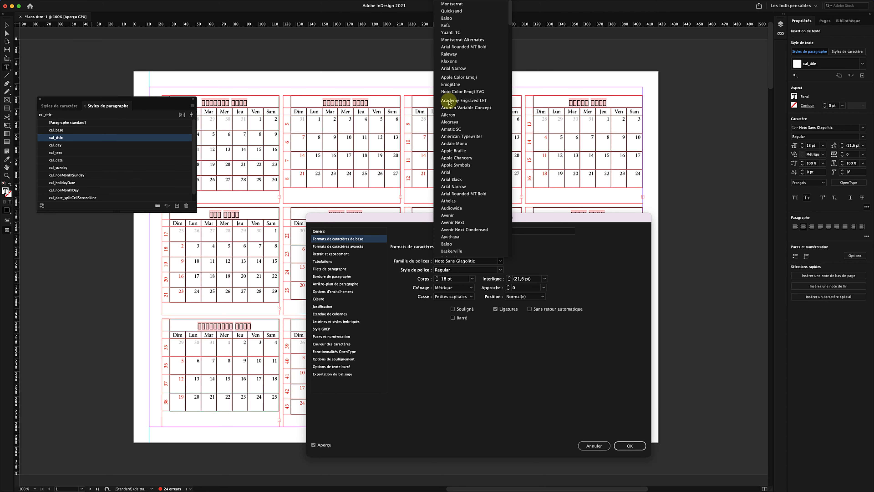
click(450, 54)
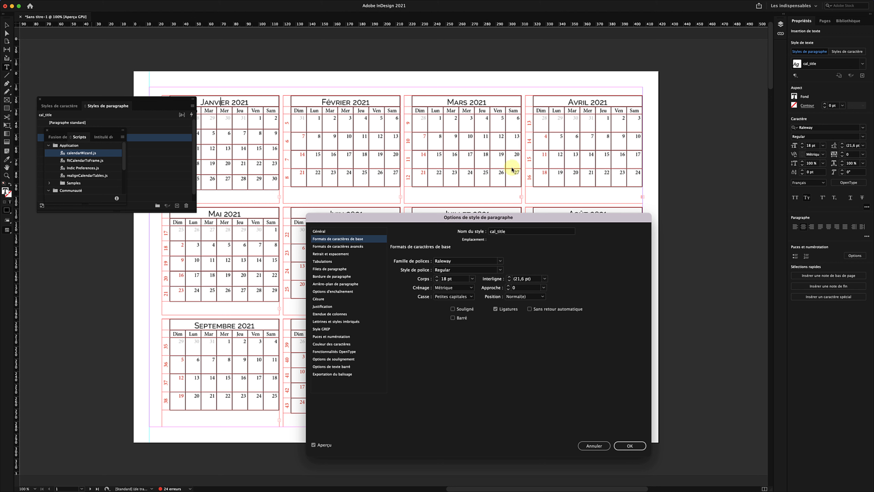
click(606, 446)
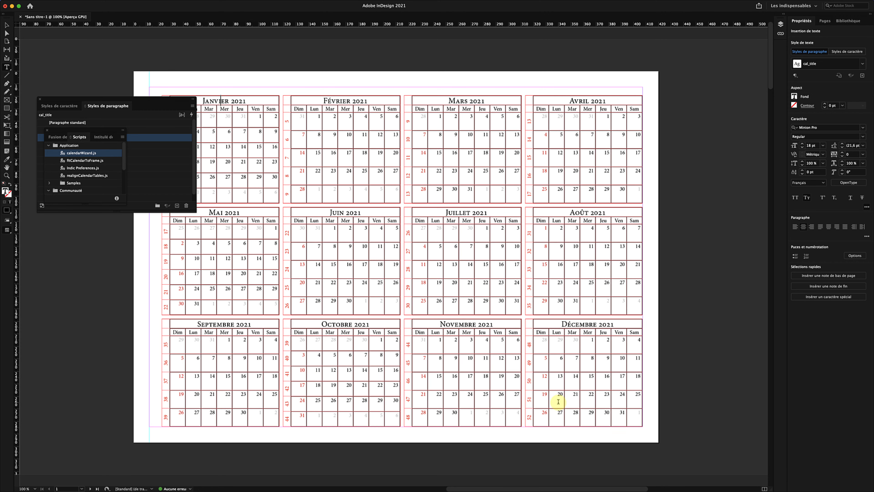
- Create a new A4 portrait print document with 16 facing pages, starting at page 3
key(super+n)
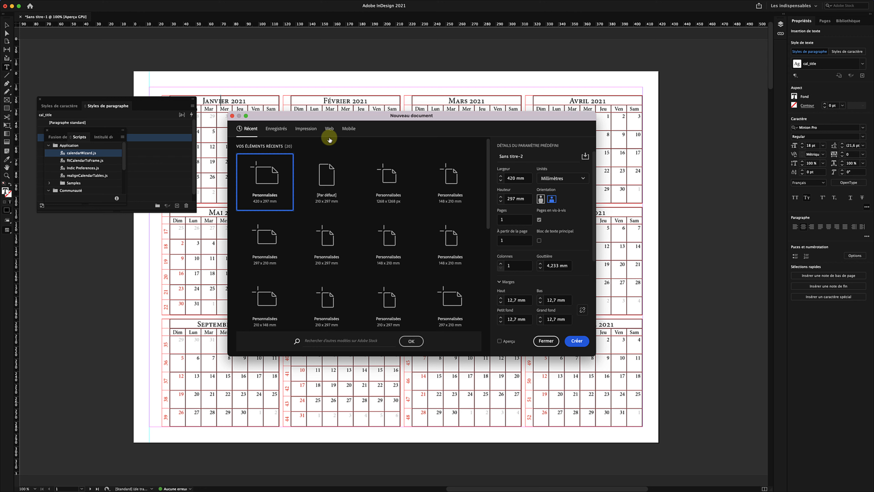
click(304, 130)
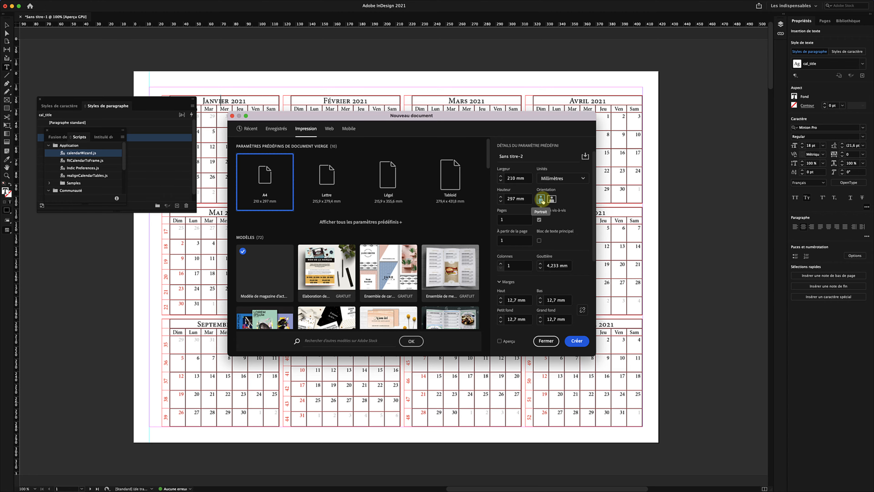
click(511, 221)
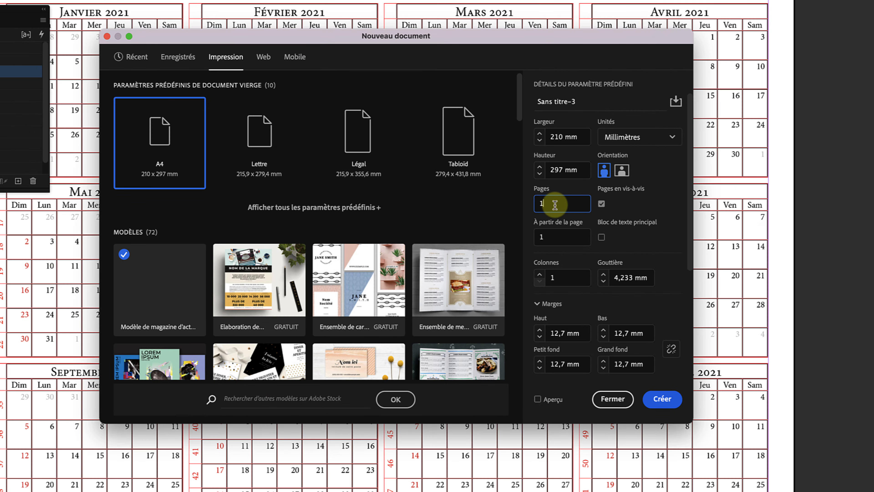
text(6)
click(550, 236)
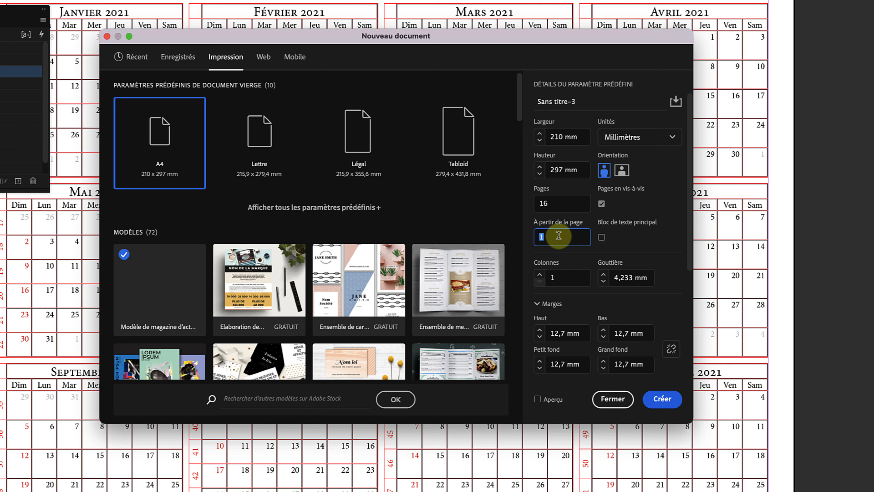
text(3)
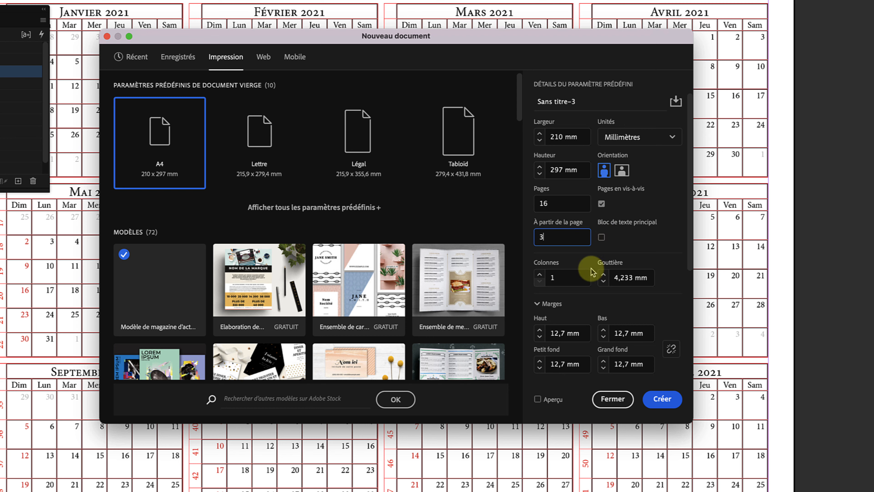
scroll(585, 278, down, 5)
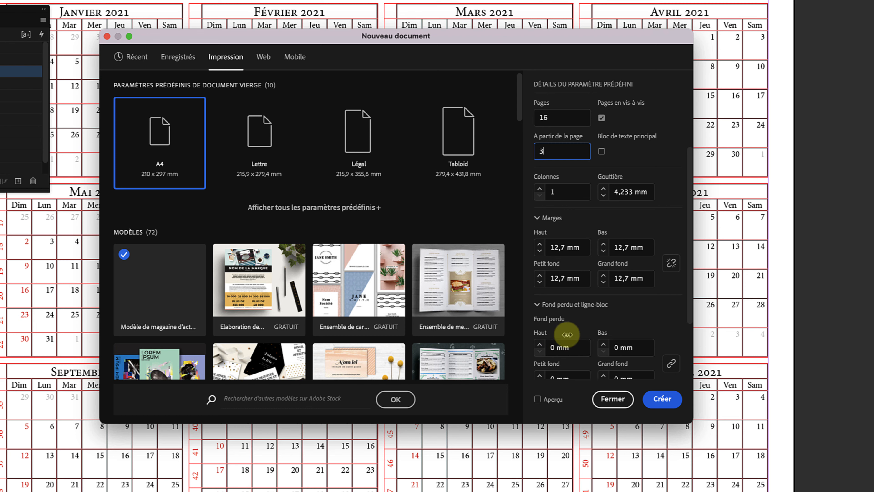
click(662, 399)
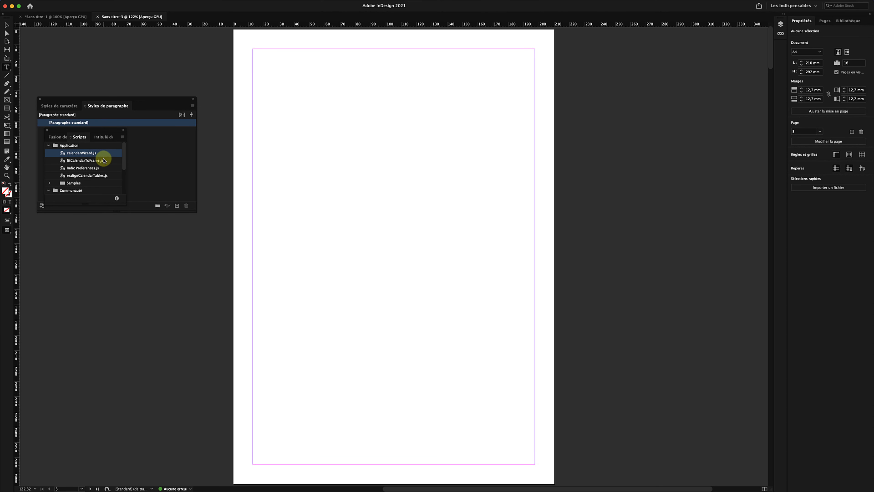
- Run the calendarWizard script and set the calendar from Janvier to Décembre 2021 with Français as its language
double_click(81, 154)
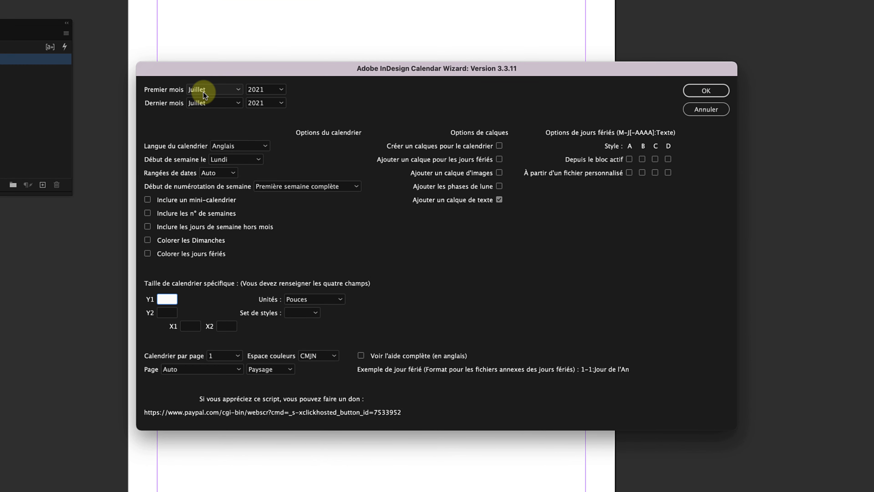
click(203, 92)
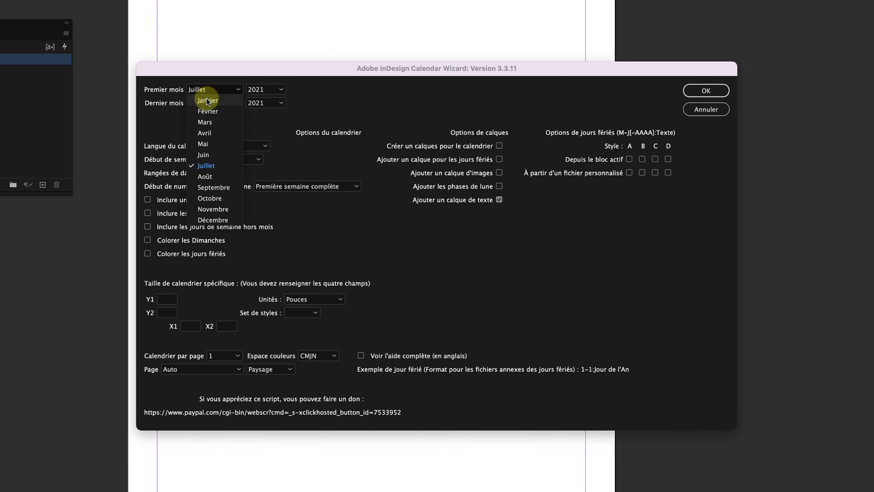
click(206, 98)
click(206, 101)
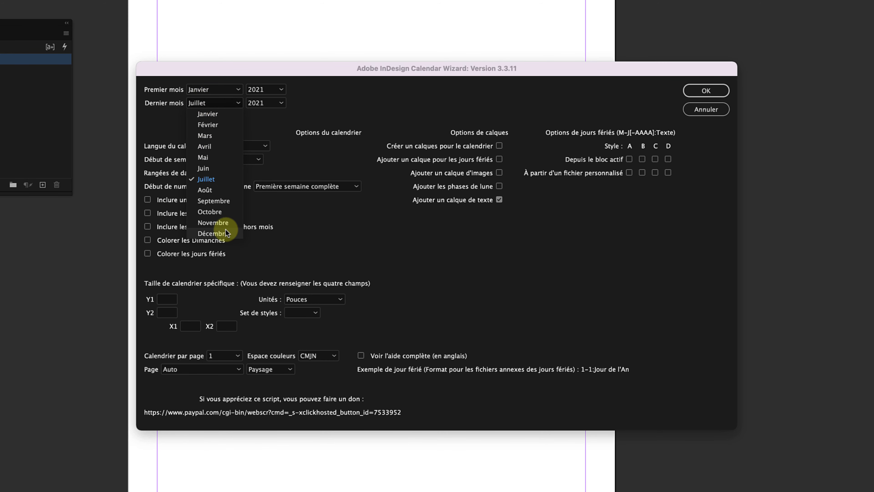
click(223, 232)
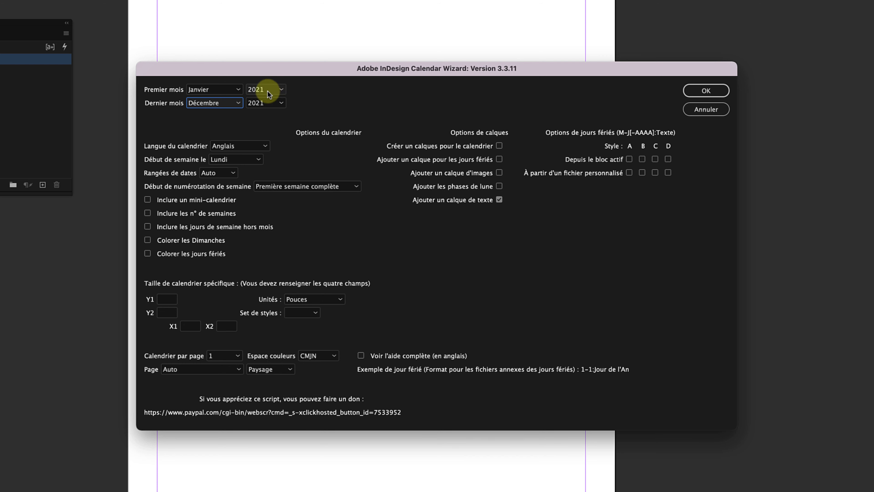
click(245, 145)
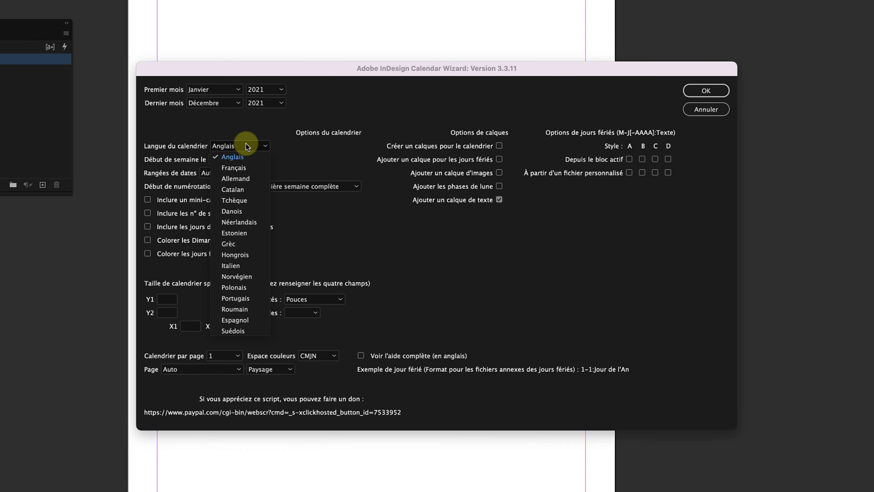
click(254, 168)
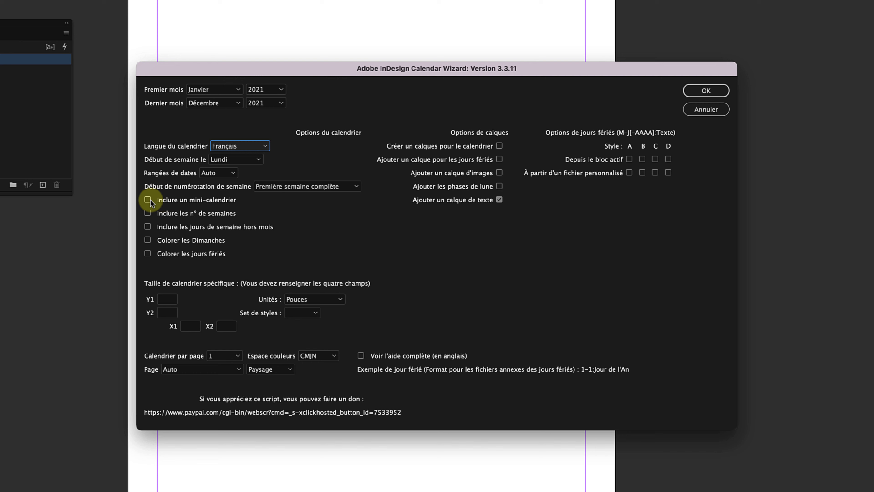
- Include week numbers and weekdays outside the month, colour Sundays and holidays, and set the calendar size units to Centimètres
click(148, 214)
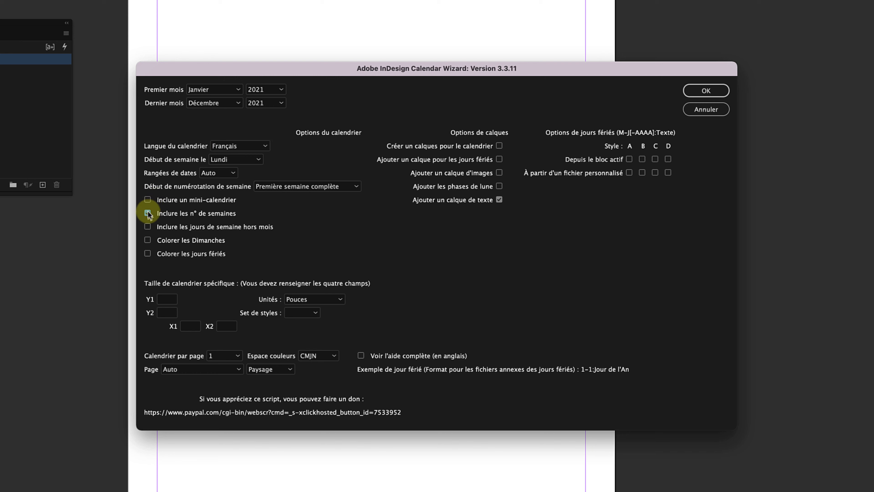
click(148, 228)
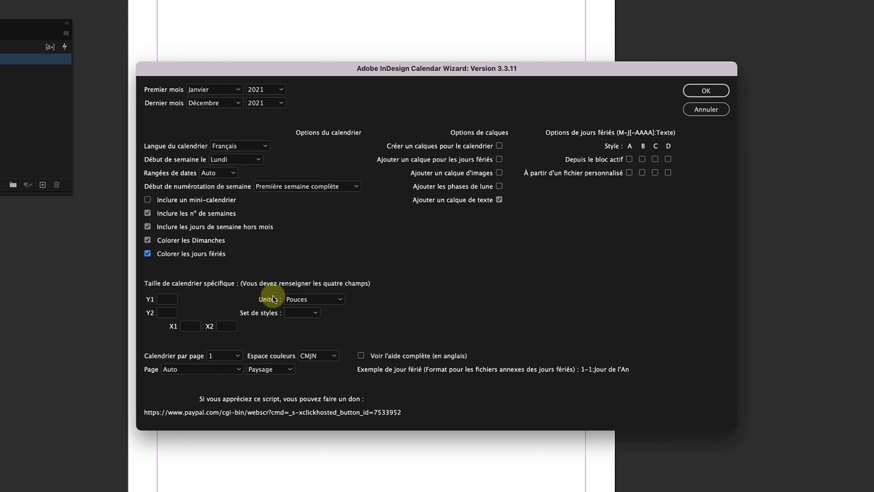
click(295, 299)
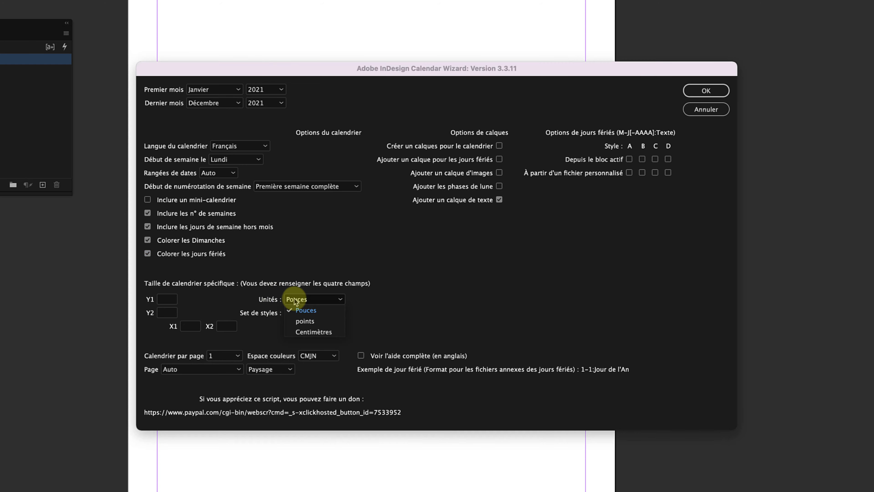
click(318, 331)
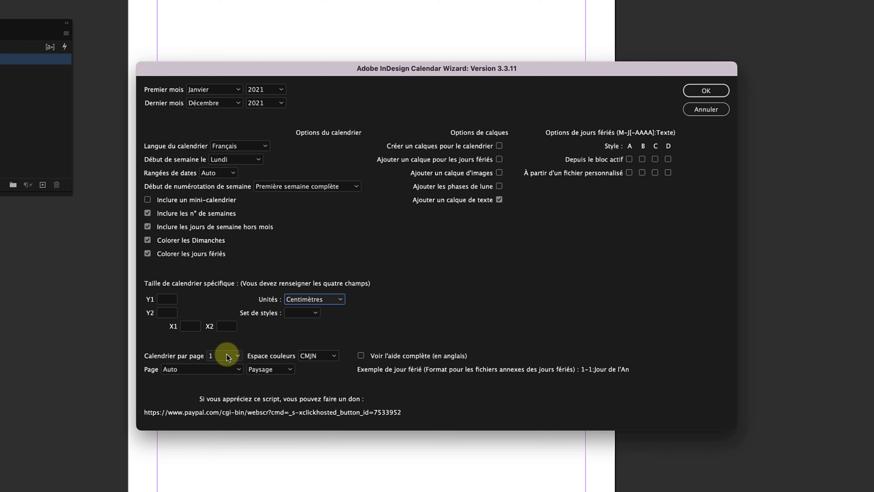
- Set the calendar's page target to Document actif with Portrait orientation and generate it
click(208, 368)
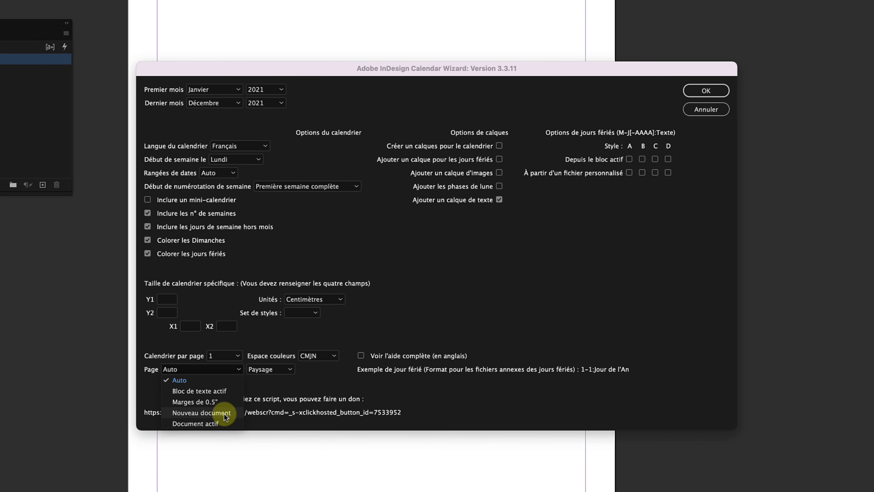
click(226, 422)
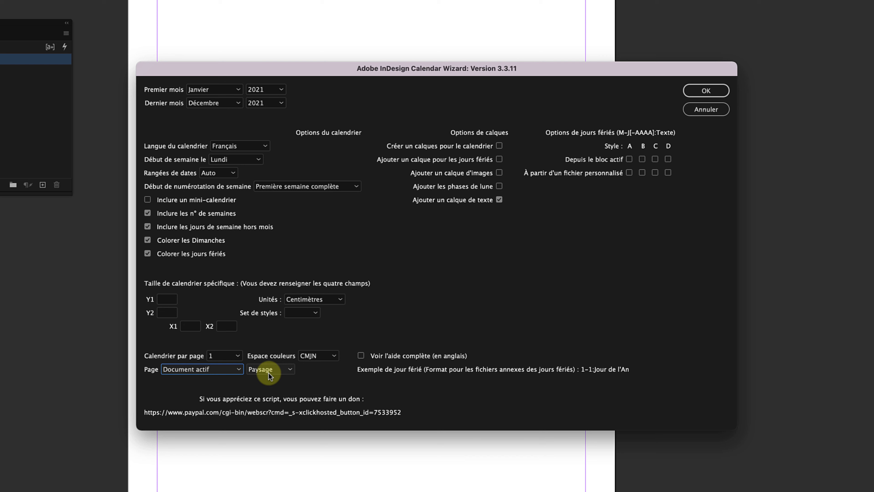
click(269, 372)
click(269, 391)
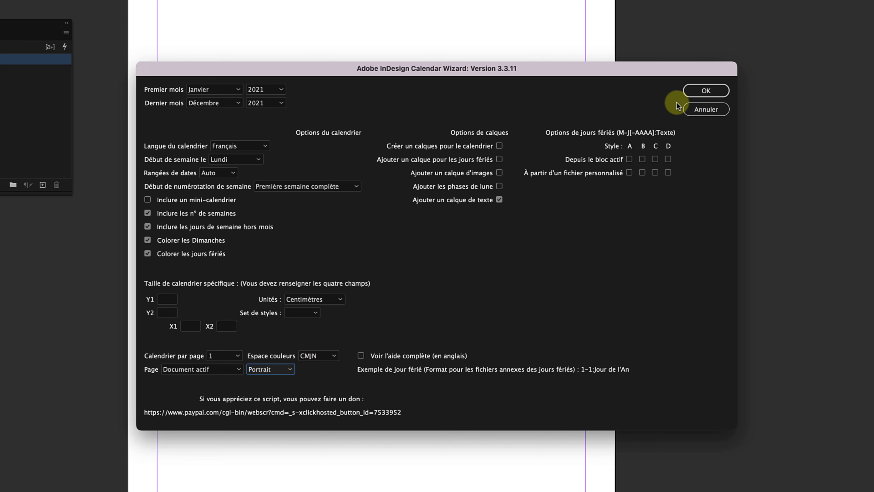
click(698, 91)
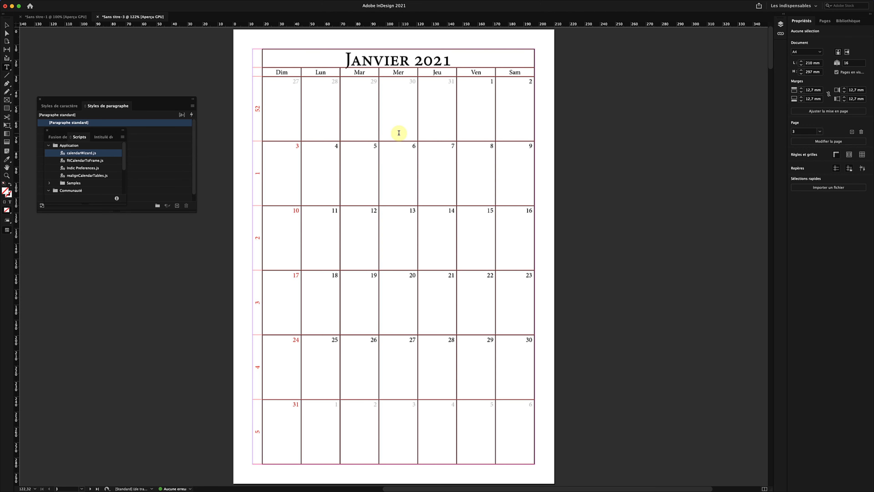
- Look through the generated month pages of the 2021 calendar and return to the Janvier page
scroll(399, 133, down, 20)
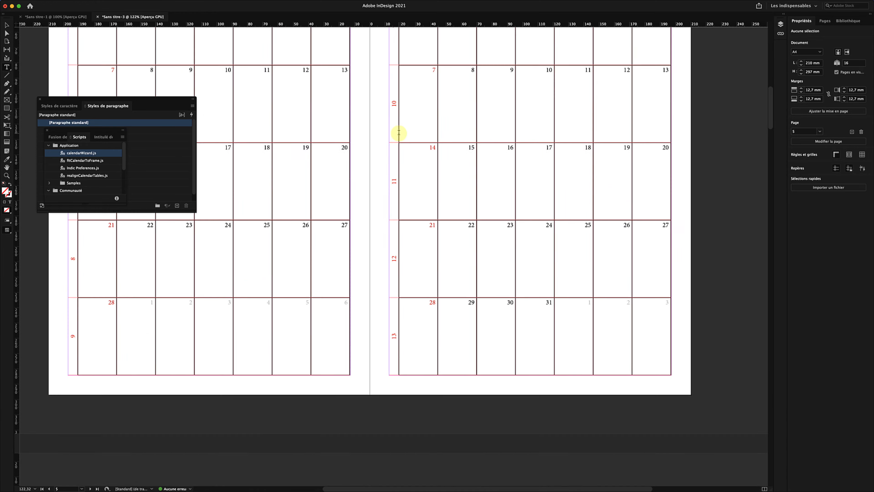
scroll(399, 133, down, 20)
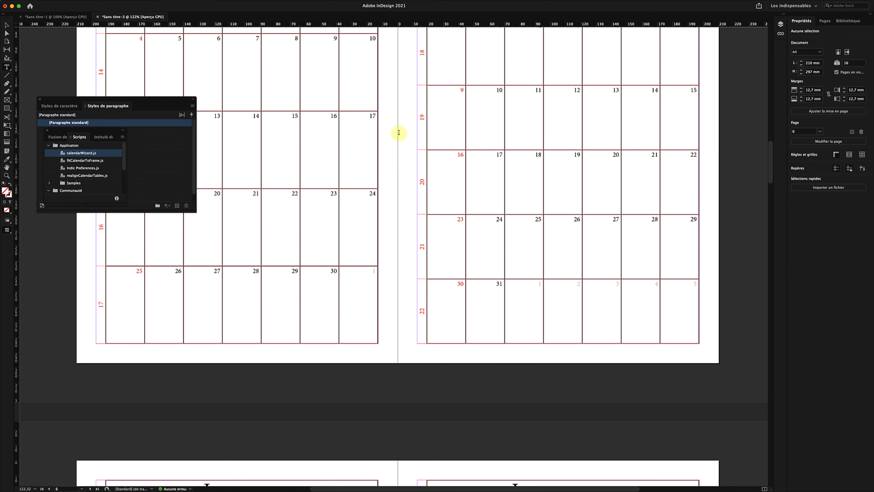
scroll(398, 133, up, 15)
scroll(399, 133, right, 5)
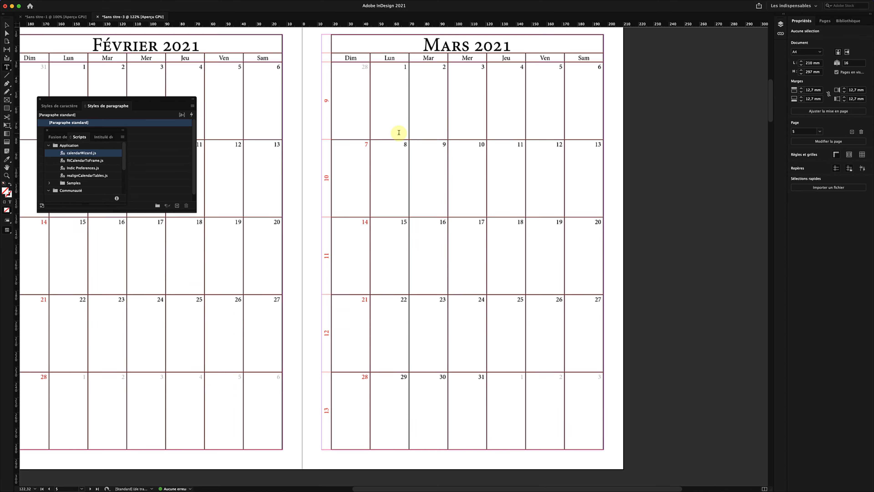
scroll(399, 133, up, 15)
scroll(399, 133, left, 3)
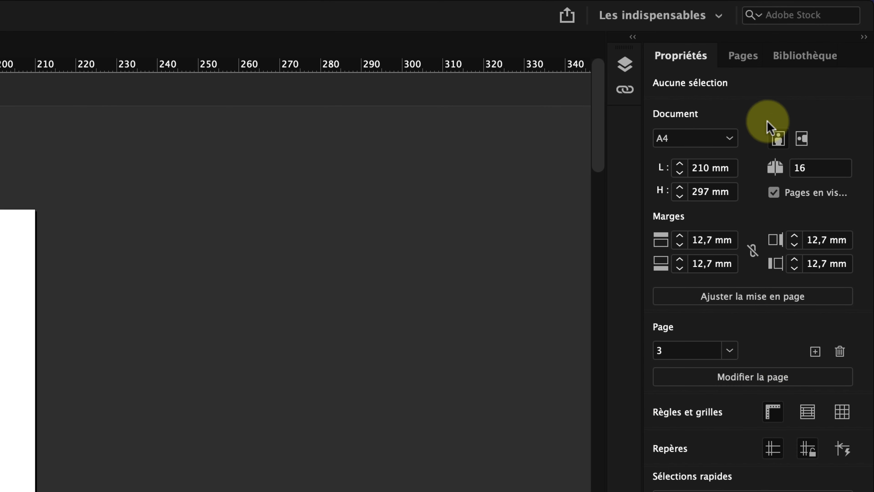
- Insert one page based on A-Gabarit before page 3
click(747, 66)
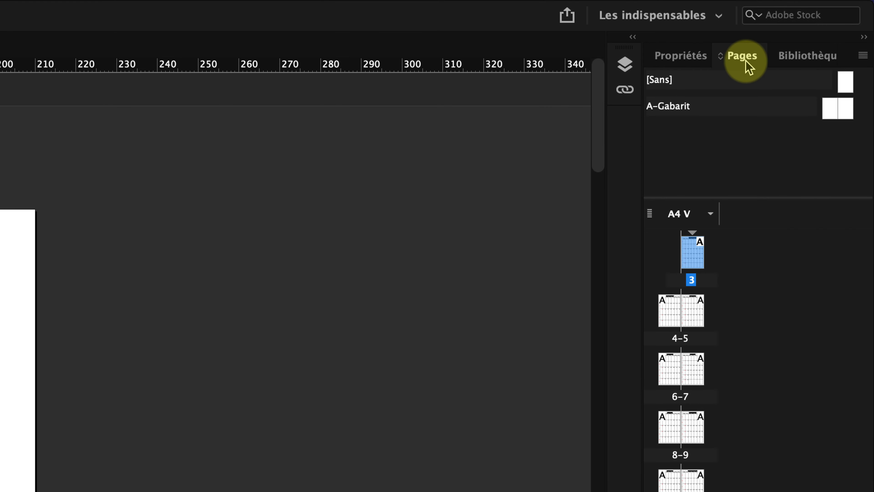
right_click(692, 253)
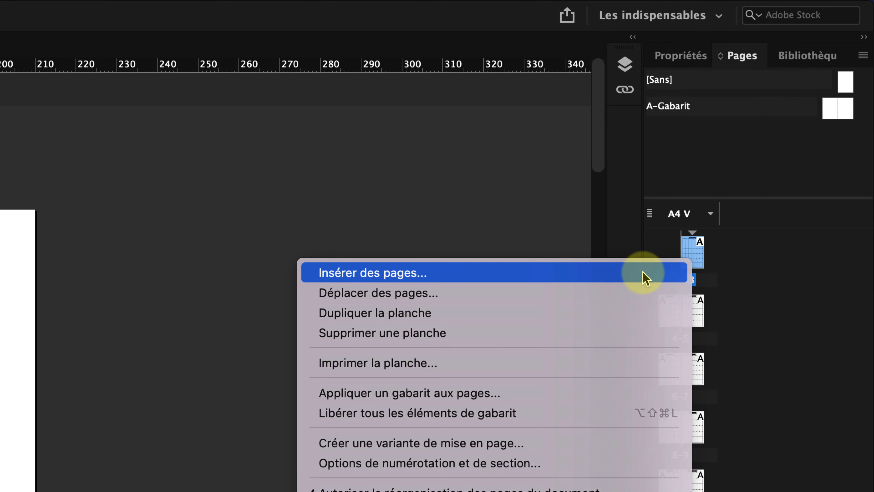
click(644, 274)
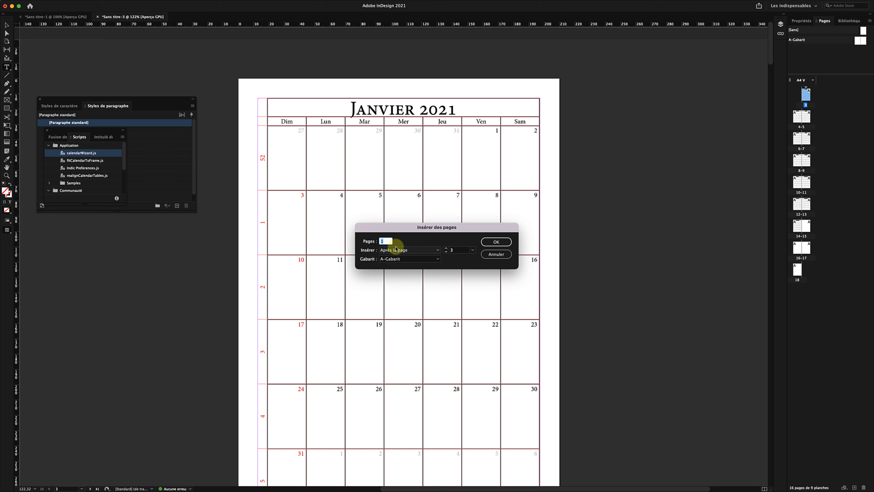
click(411, 250)
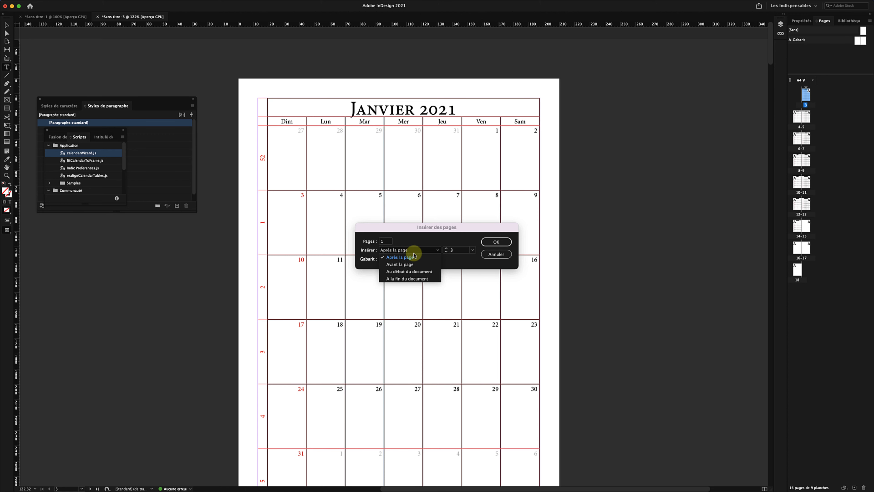
click(419, 264)
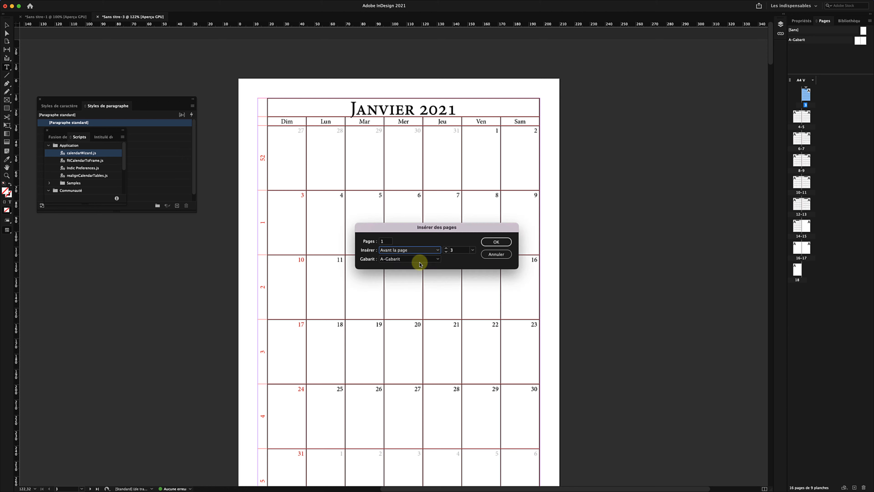
click(489, 245)
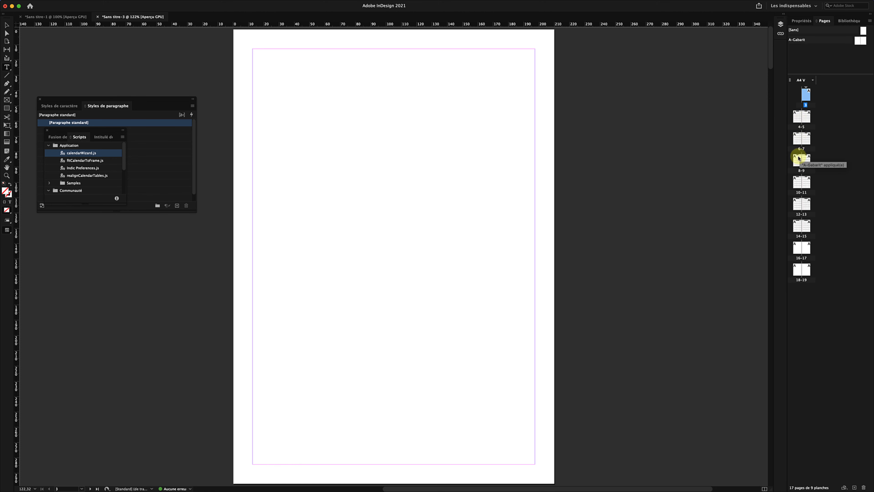
- Delete page 19, the last blank page of the document
click(807, 271)
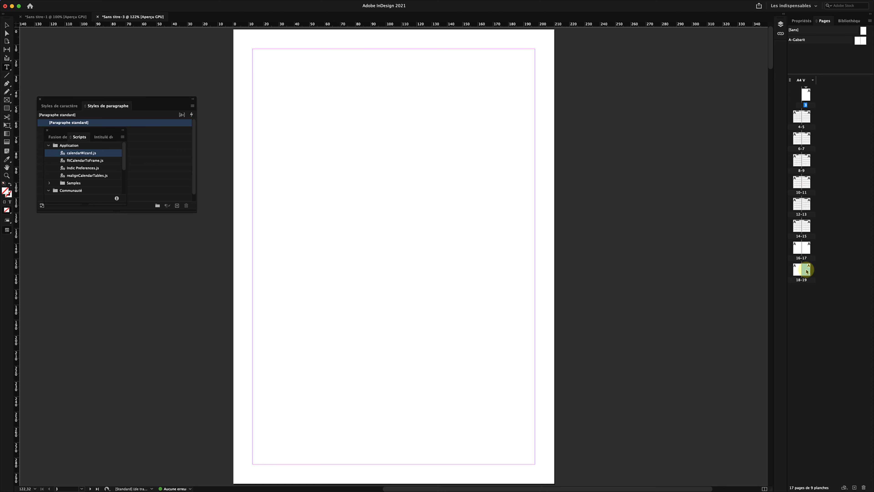
right_click(807, 271)
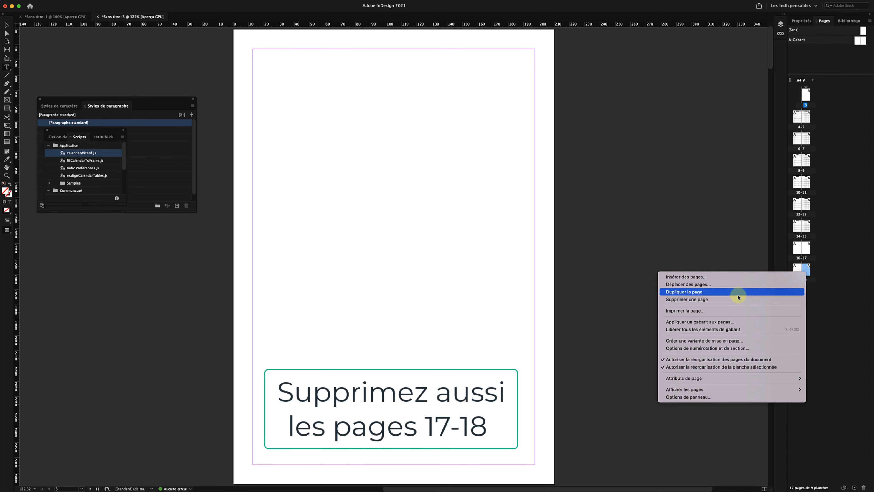
click(730, 301)
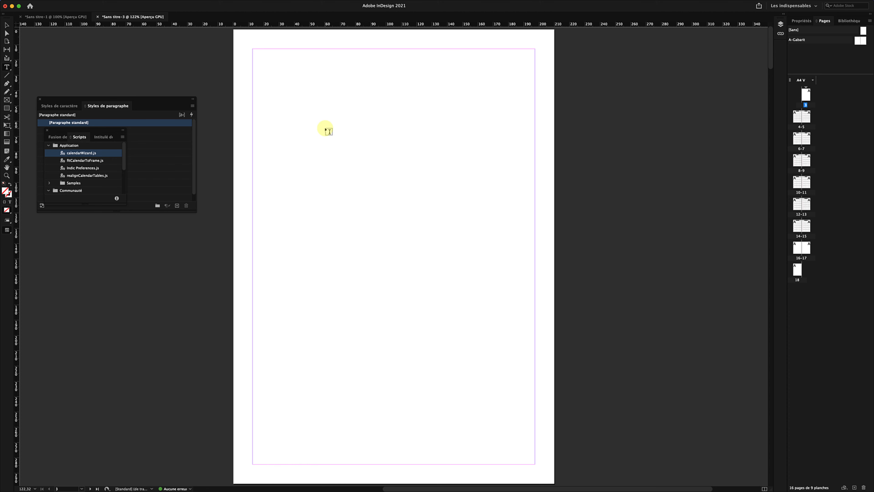
- Draw an image frame covering the whole blank page 3 and place minion-3646892.jpg from Téléchargements in it
click(6, 100)
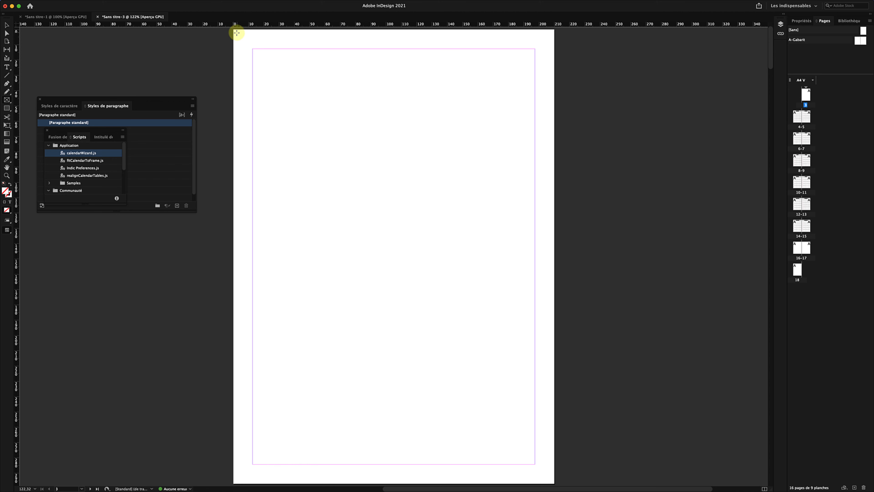
drag(236, 33, 554, 484)
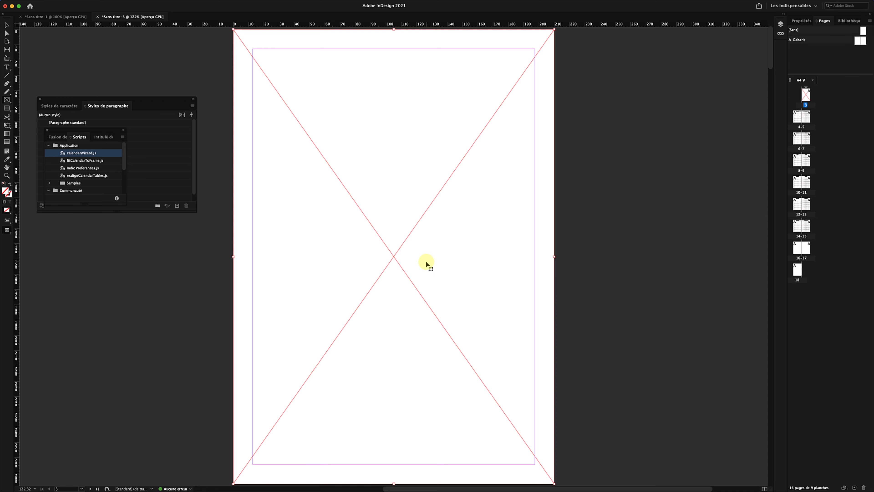
key(super+d)
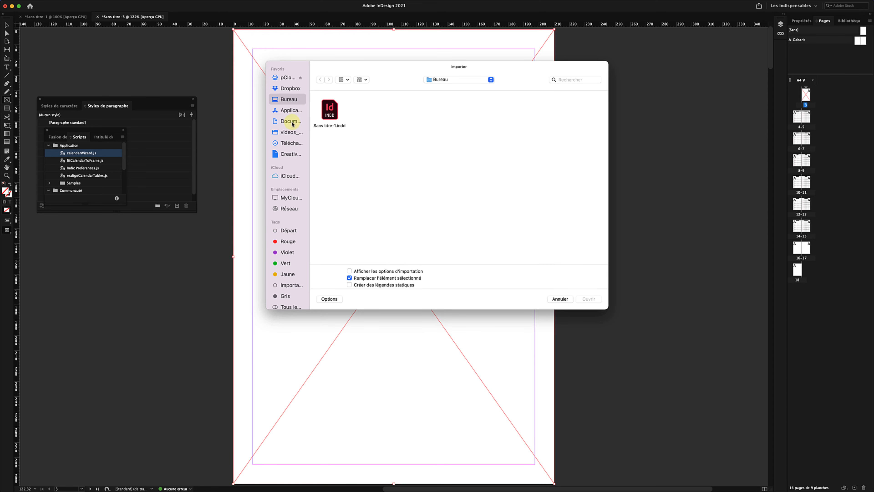
click(288, 143)
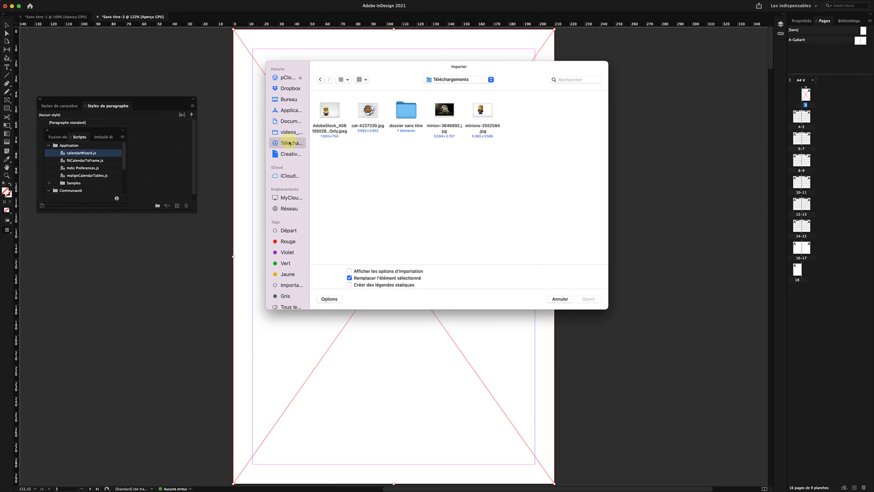
click(329, 115)
click(444, 113)
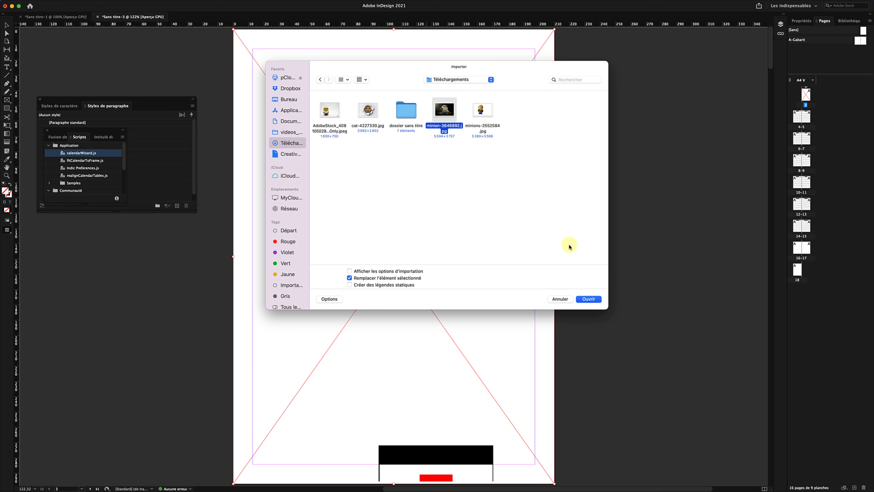
click(599, 299)
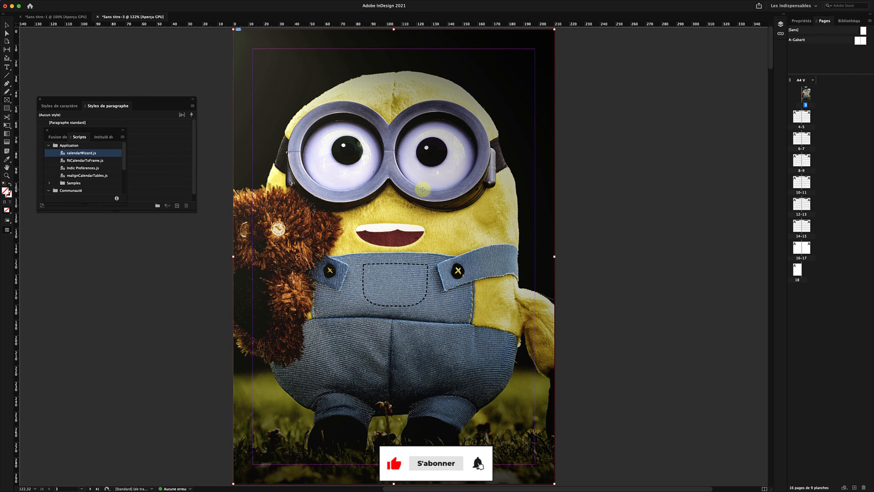
- Check the cover and the first calendar months, and bring up the list of the calendar's paragraph styles
scroll(423, 189, down, 1)
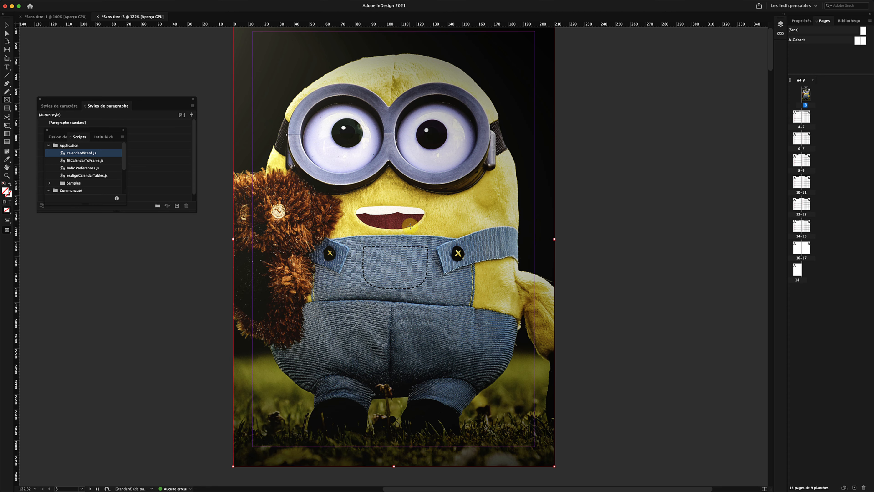
scroll(410, 224, up, 1)
scroll(410, 224, down, 15)
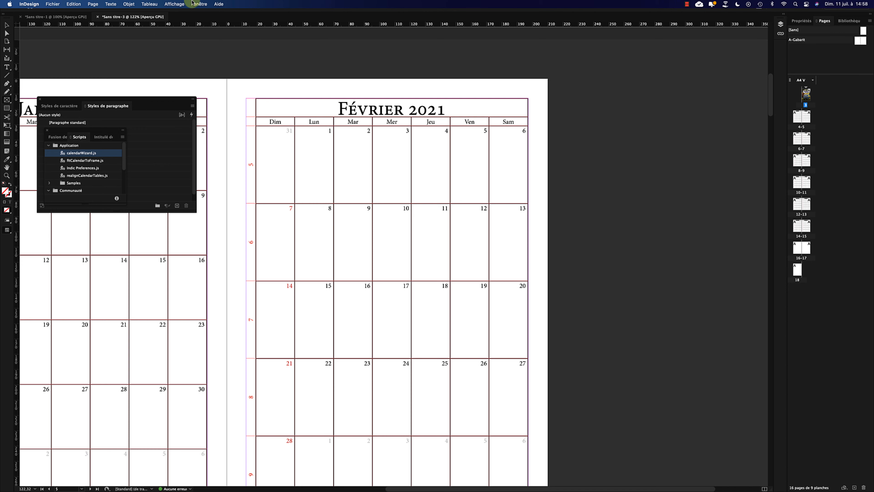
click(198, 4)
mouse_move(271, 199)
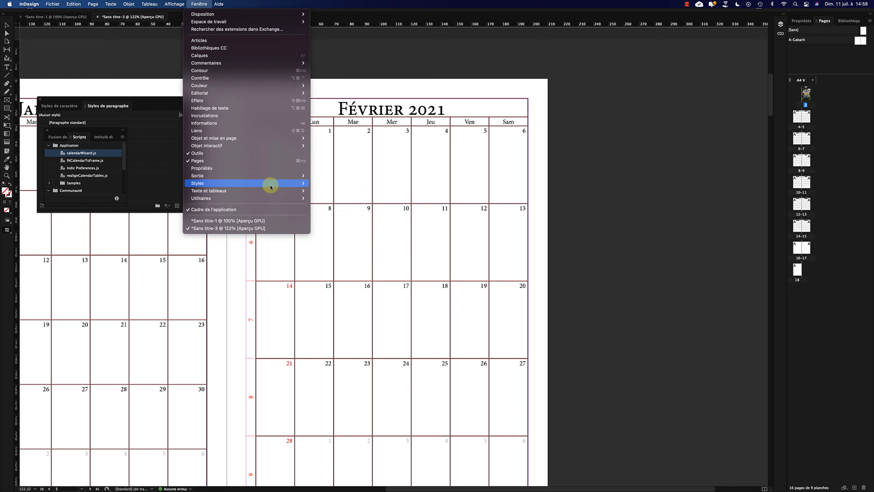
mouse_move(270, 183)
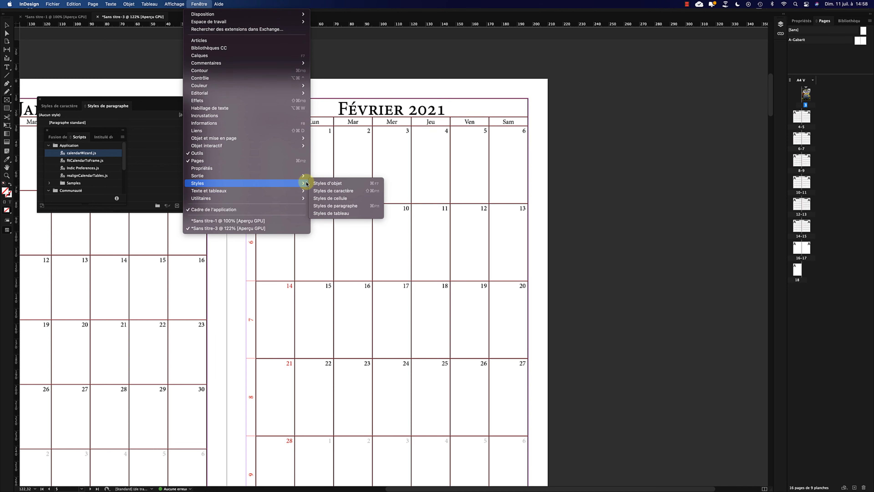
click(339, 205)
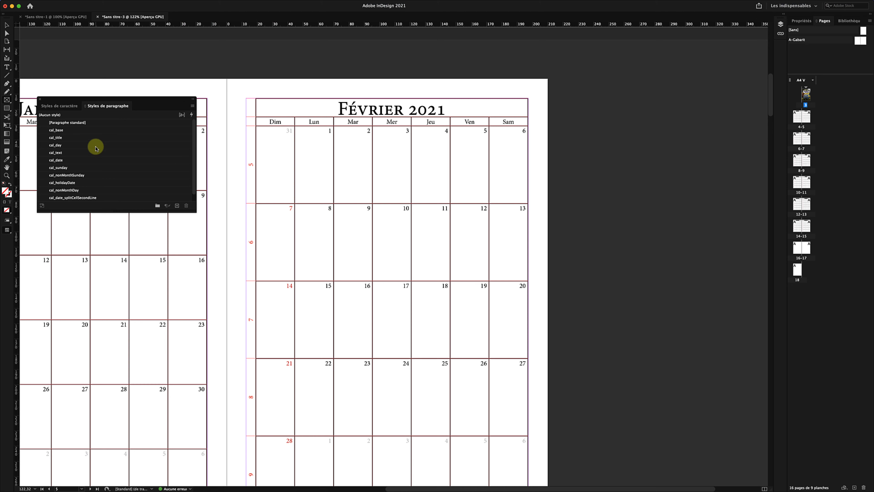
mouse_move(171, 2)
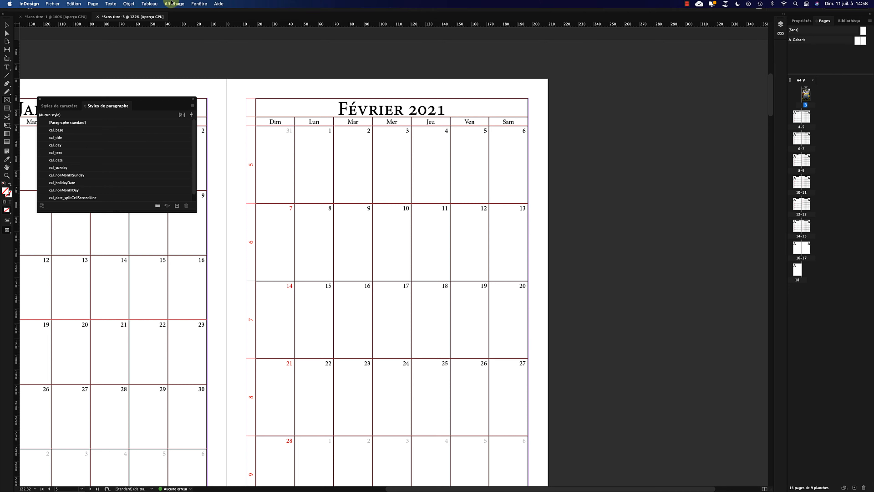
click(199, 4)
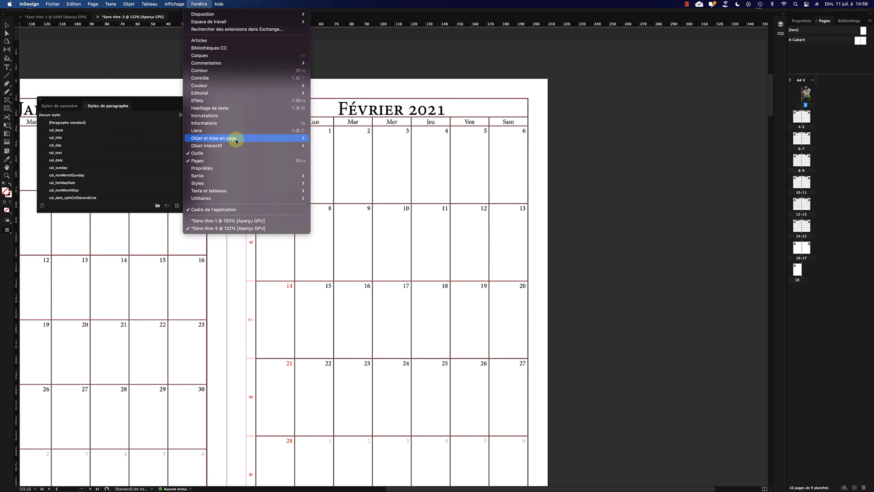
mouse_move(255, 183)
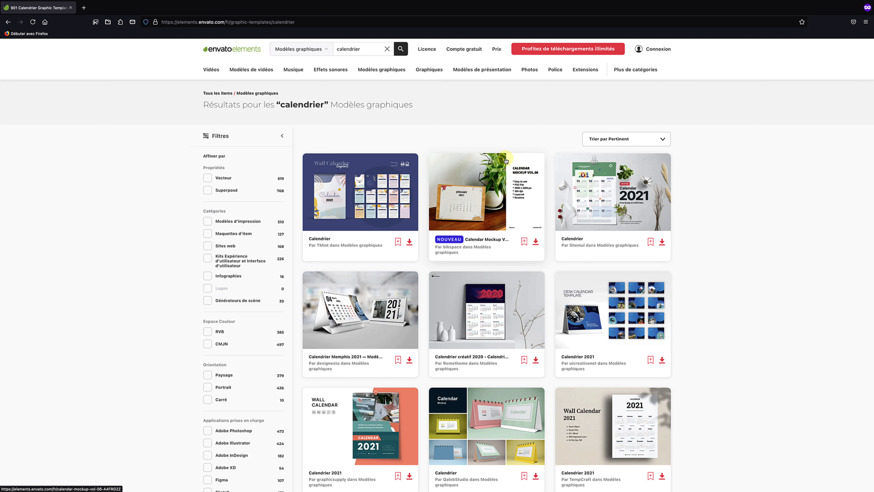
- Switch to Envato Elements in the browser and examine the graphic templates found for "calendrier"
scroll(467, 165, down, 3)
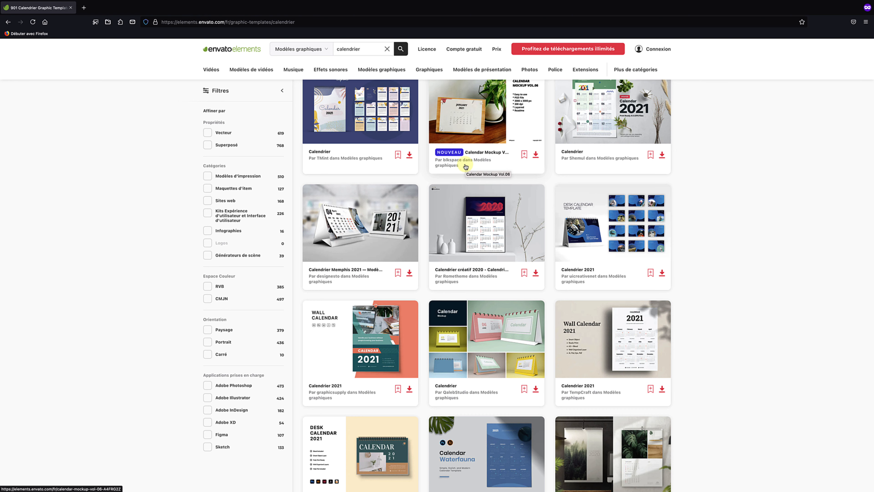
scroll(465, 167, up, 1)
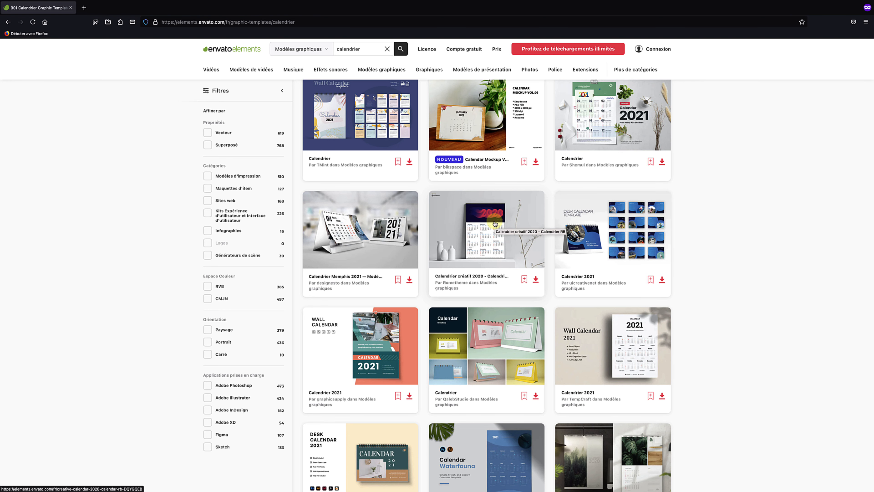
scroll(495, 224, down, 2)
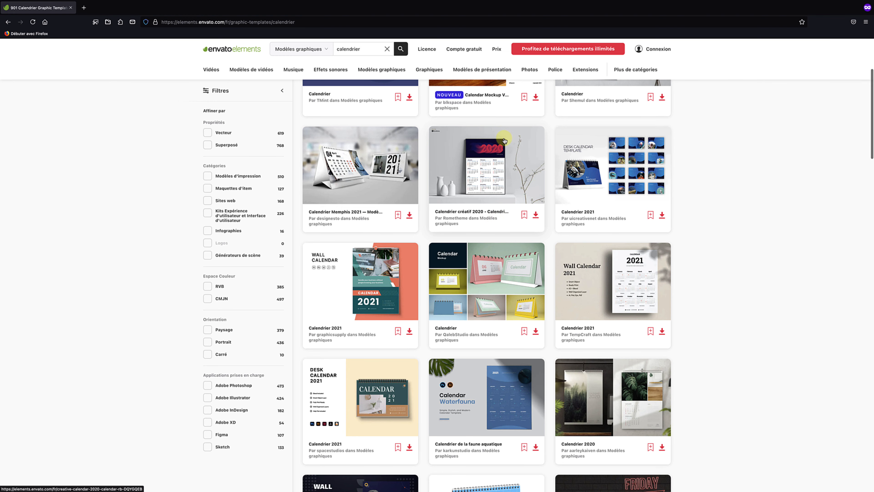
scroll(507, 139, down, 3)
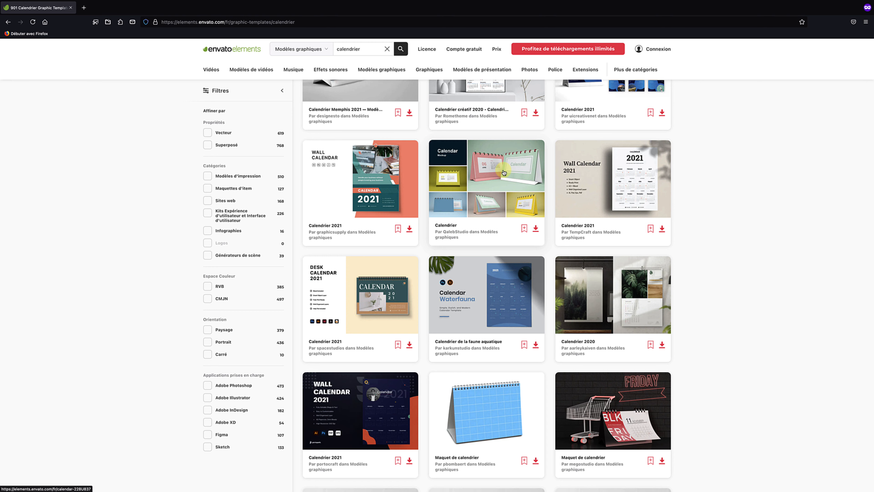